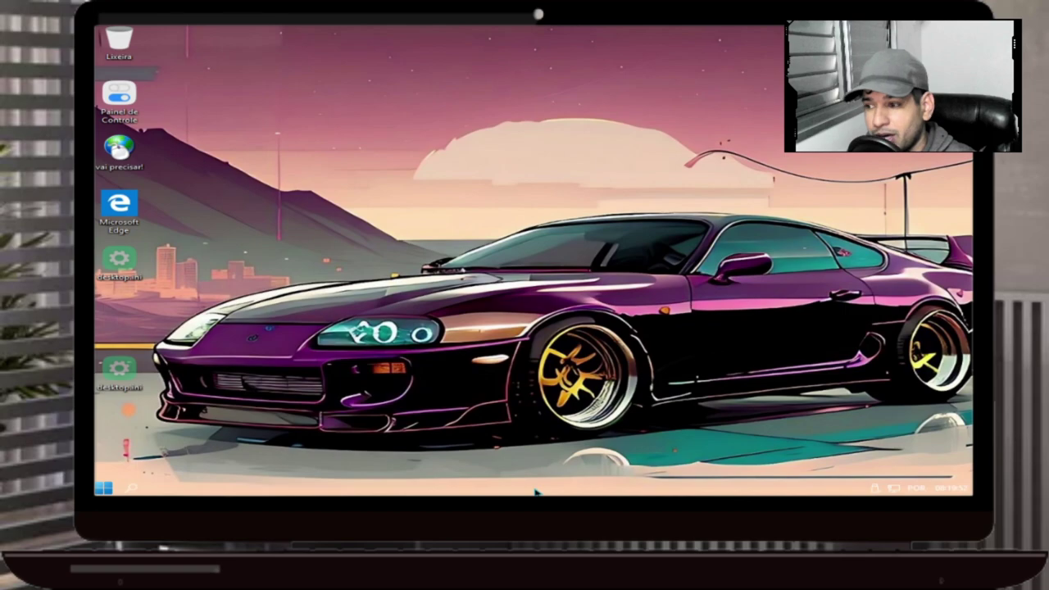
Step: Check the CPU, memory and Disco 0 (C:) performance in Gerenciador de Tarefas and close it
{"action": "right_click", "coordinate": [432, 489]}
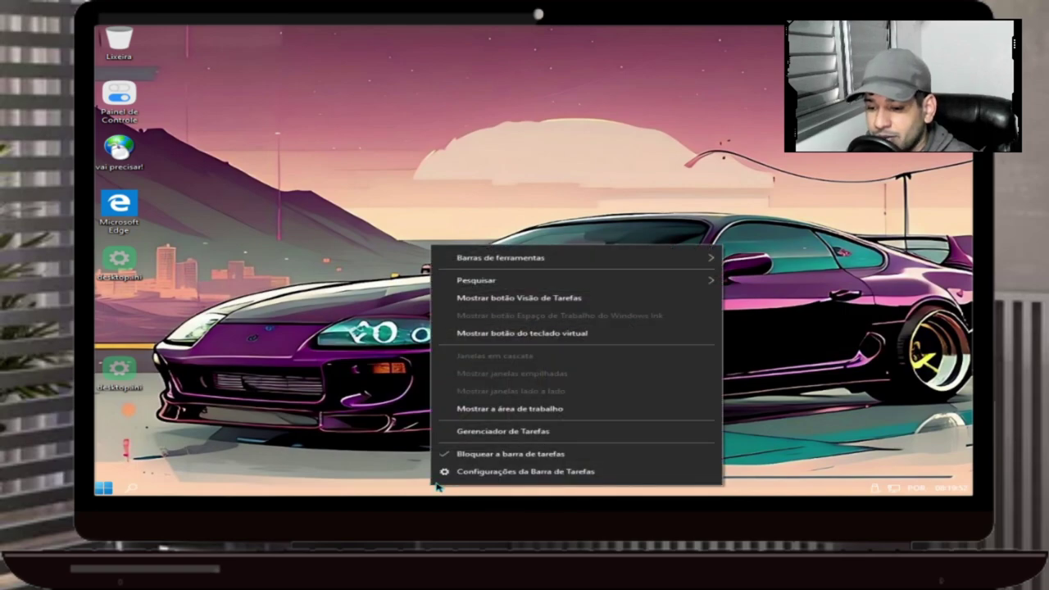
{"action": "left_click", "coordinate": [522, 429]}
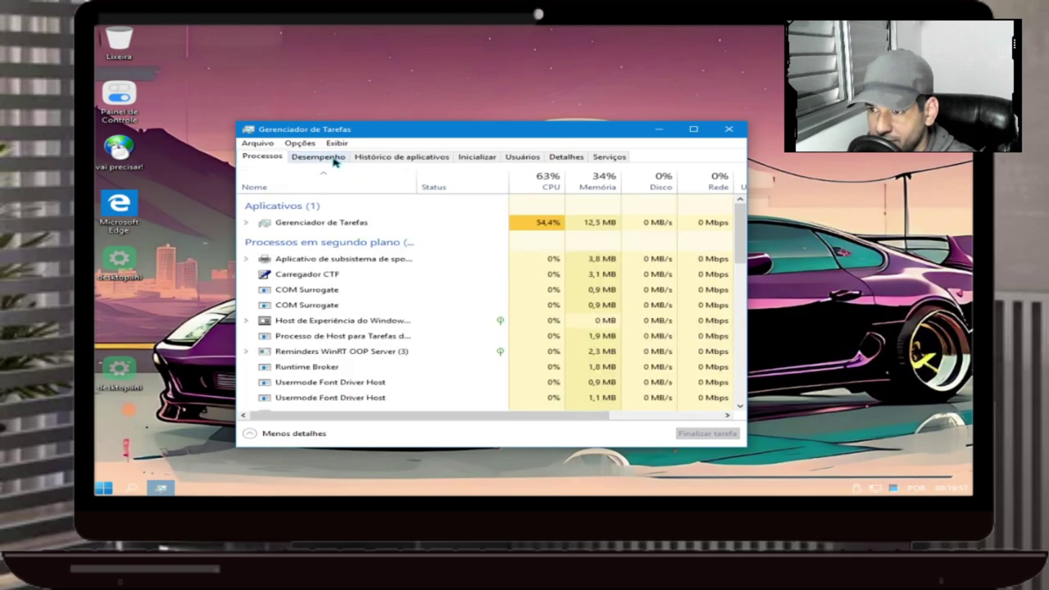
{"action": "left_click", "coordinate": [332, 157]}
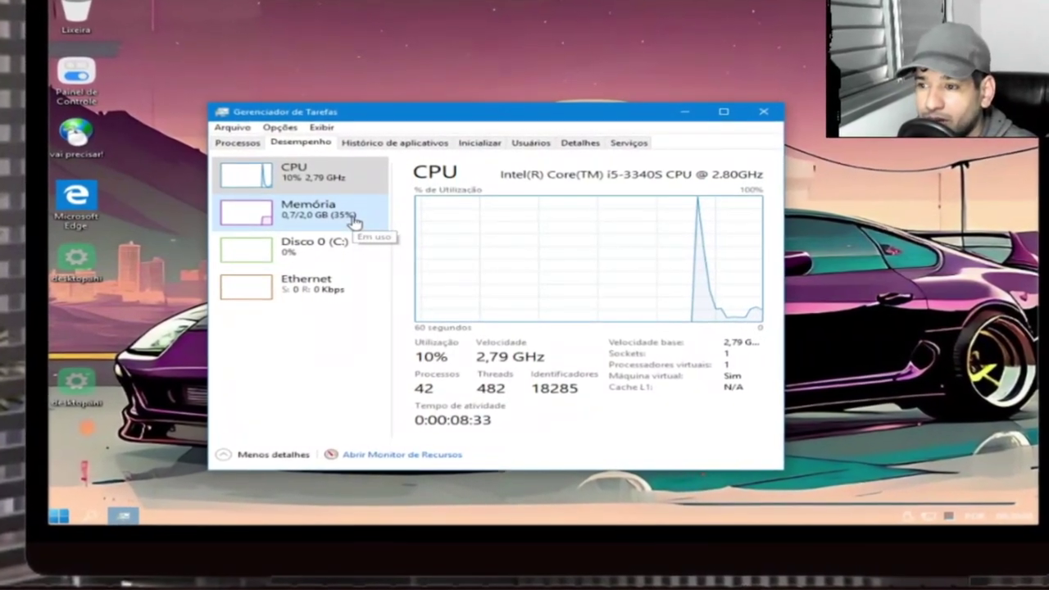
{"action": "left_click", "coordinate": [355, 222]}
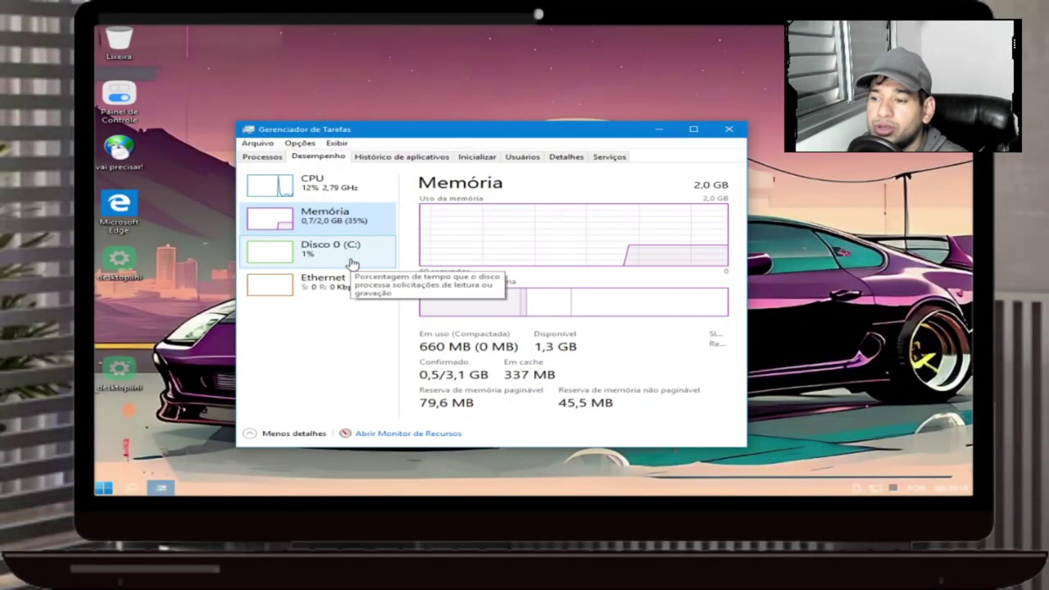
{"action": "left_click", "coordinate": [351, 263]}
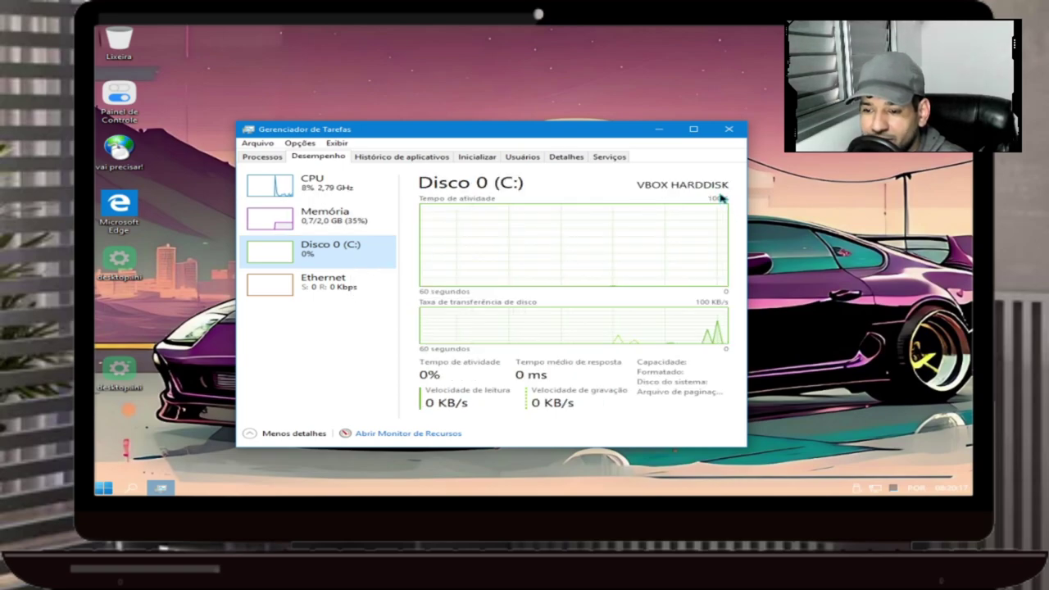
{"action": "left_click", "coordinate": [724, 133]}
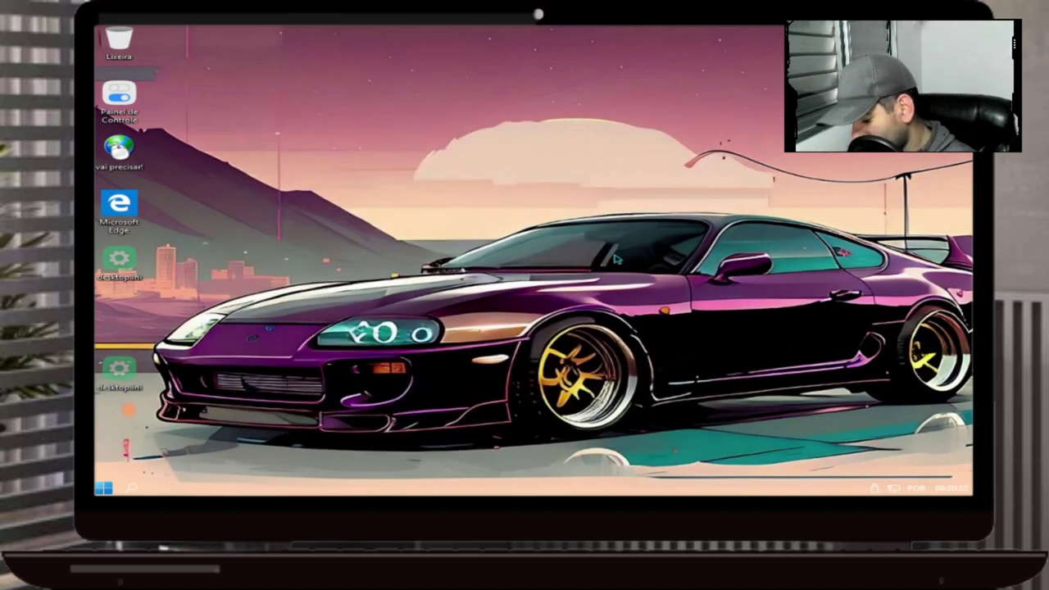
Step: Open File Explorer and eject the USB drive (E:), continuing even though it is in use
{"action": "key", "text": "super+e"}
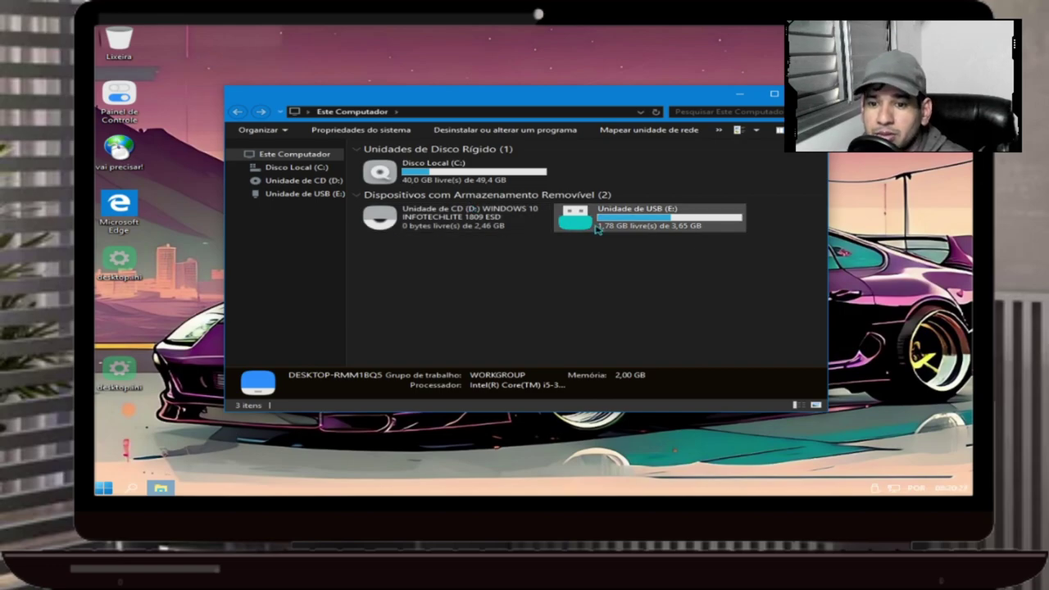
{"action": "right_click", "coordinate": [599, 222]}
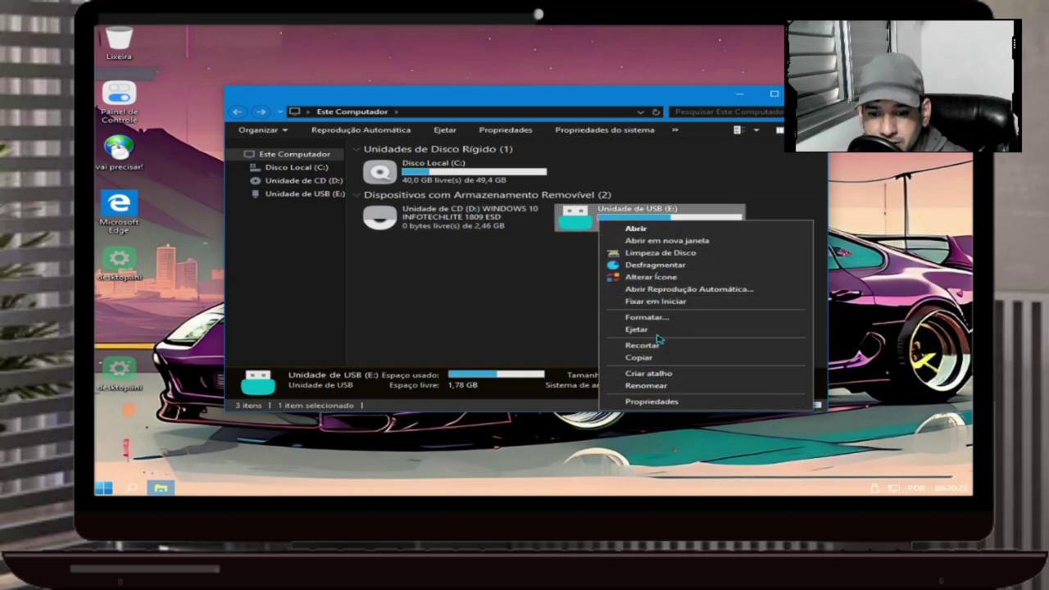
{"action": "left_click", "coordinate": [664, 332]}
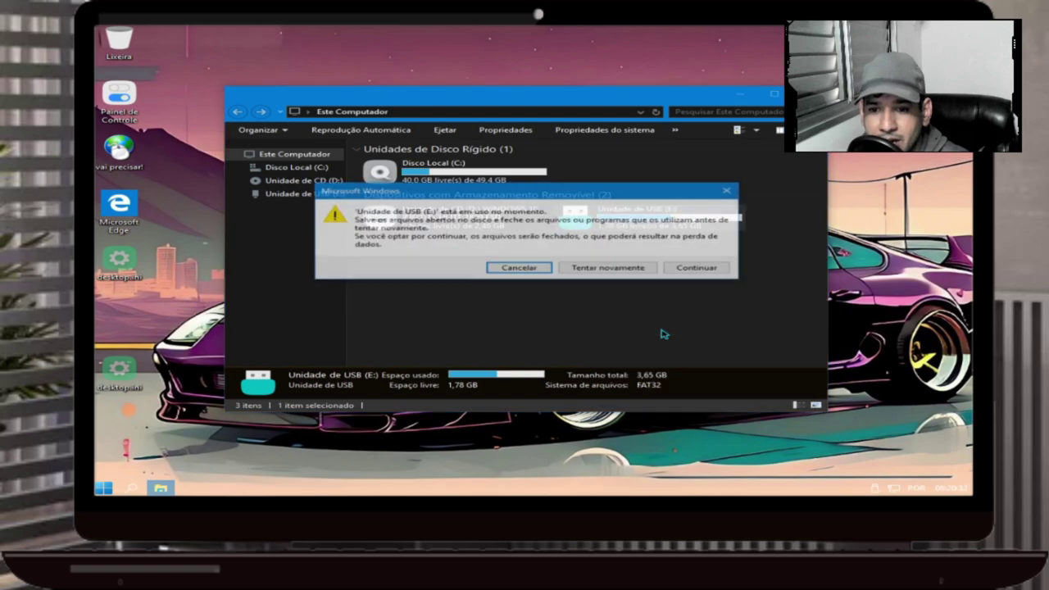
{"action": "left_click", "coordinate": [696, 270]}
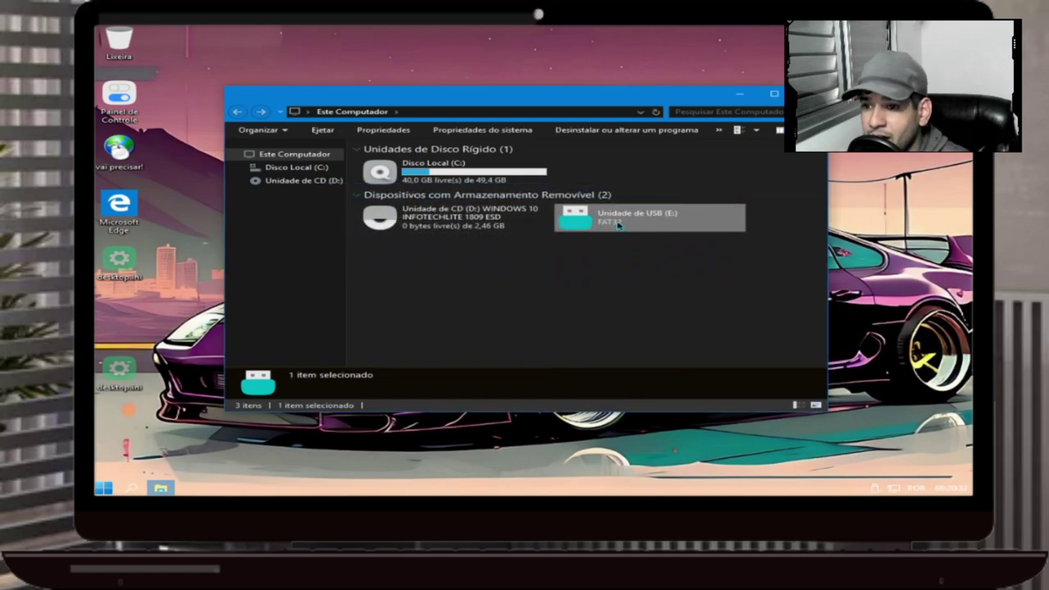
Step: Check the used and free space in the properties of Disco Local (C:) and close them
{"action": "right_click", "coordinate": [443, 175]}
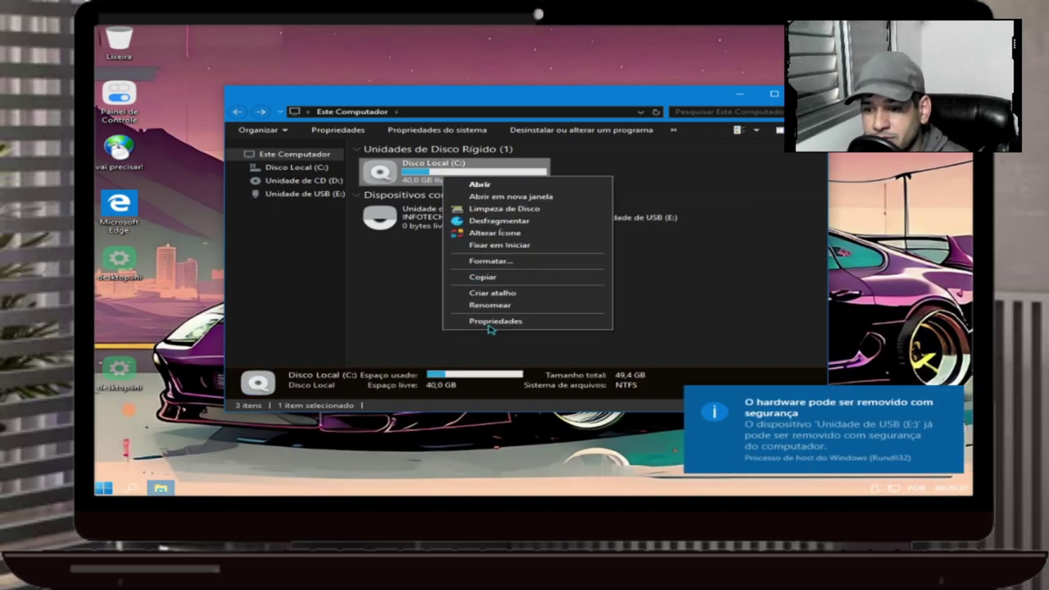
{"action": "left_click", "coordinate": [484, 321]}
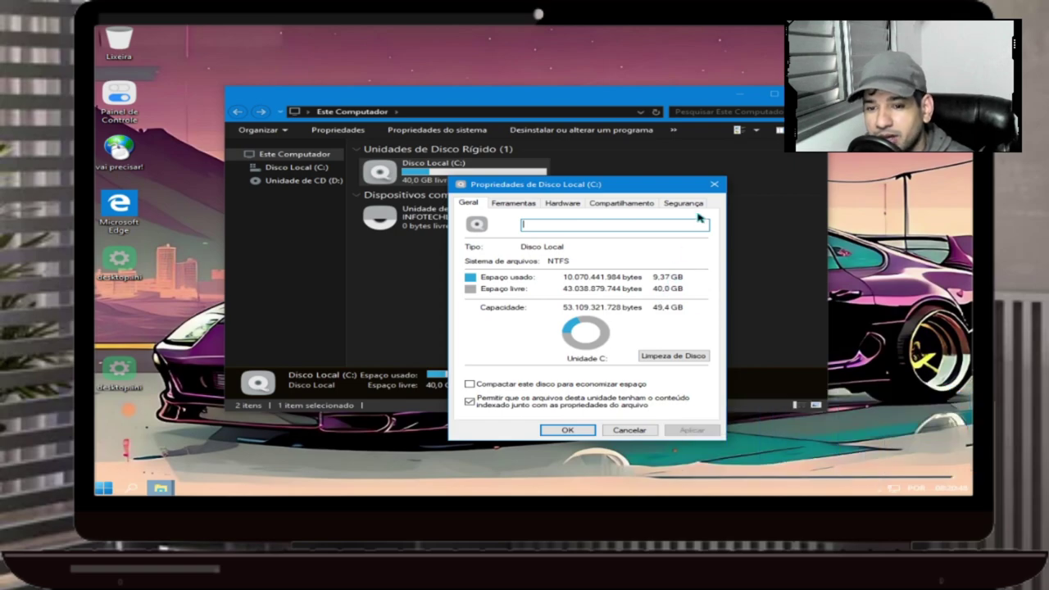
{"action": "left_click", "coordinate": [715, 185]}
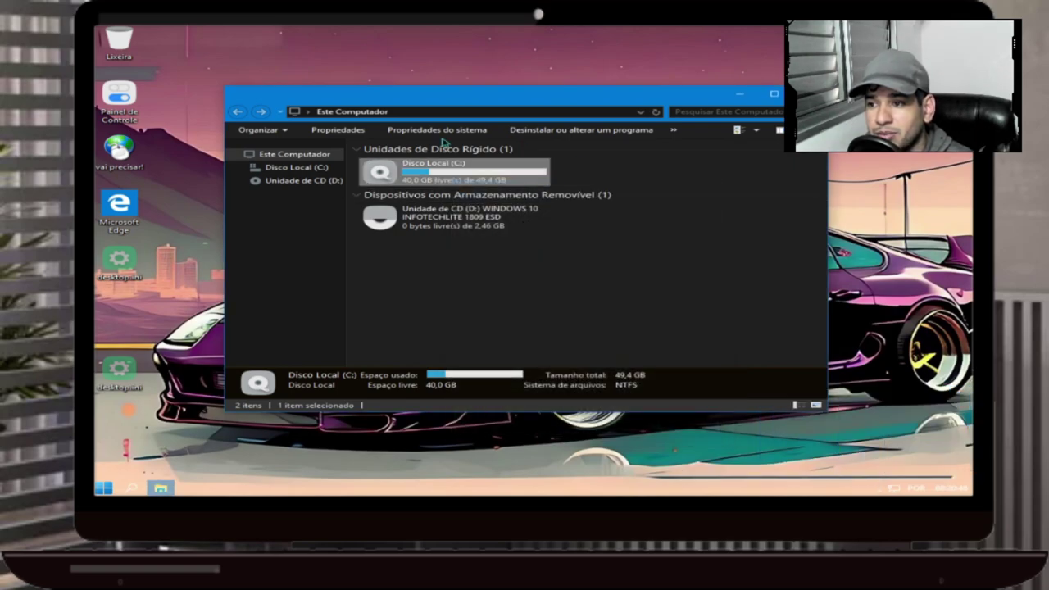
Step: Inspect the volume name and size in the properties of the CD drive (D:) and close them
{"action": "right_click", "coordinate": [473, 215]}
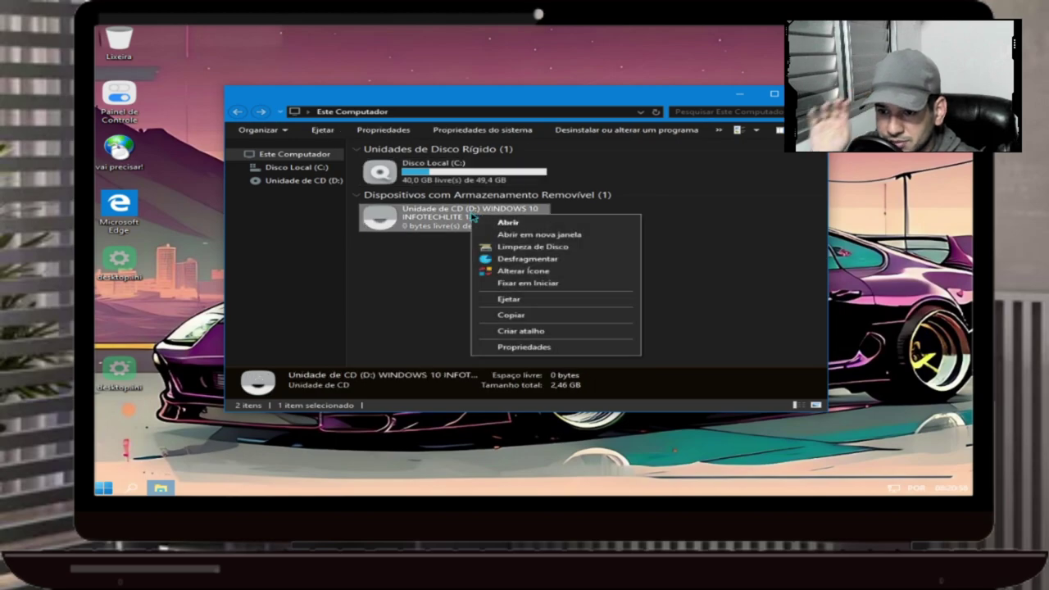
{"action": "left_click", "coordinate": [523, 346]}
{"action": "left_click_drag", "start_coordinate": [663, 225], "coordinate": [532, 59]}
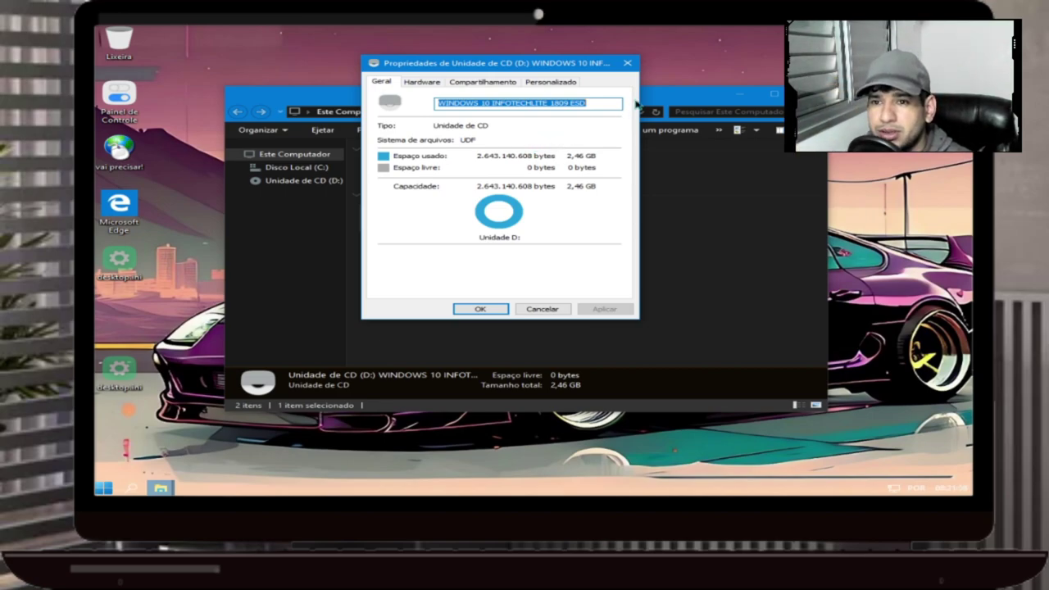
{"action": "left_click", "coordinate": [628, 63]}
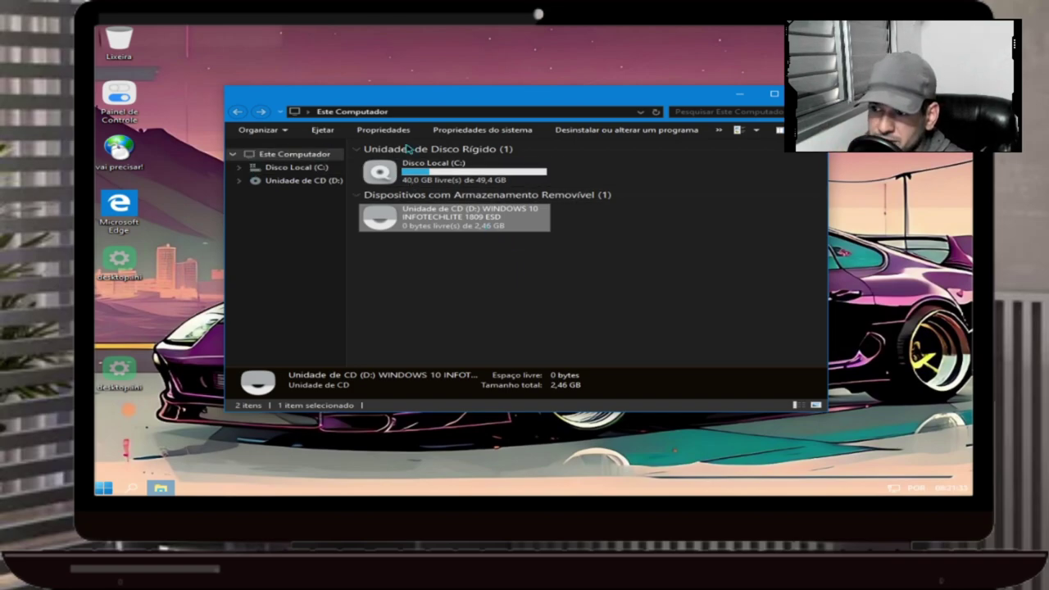
Step: Maximize the Este Computador window and look through the folder trees of drives C: and D:, including the Windows folder
{"action": "left_click", "coordinate": [774, 93]}
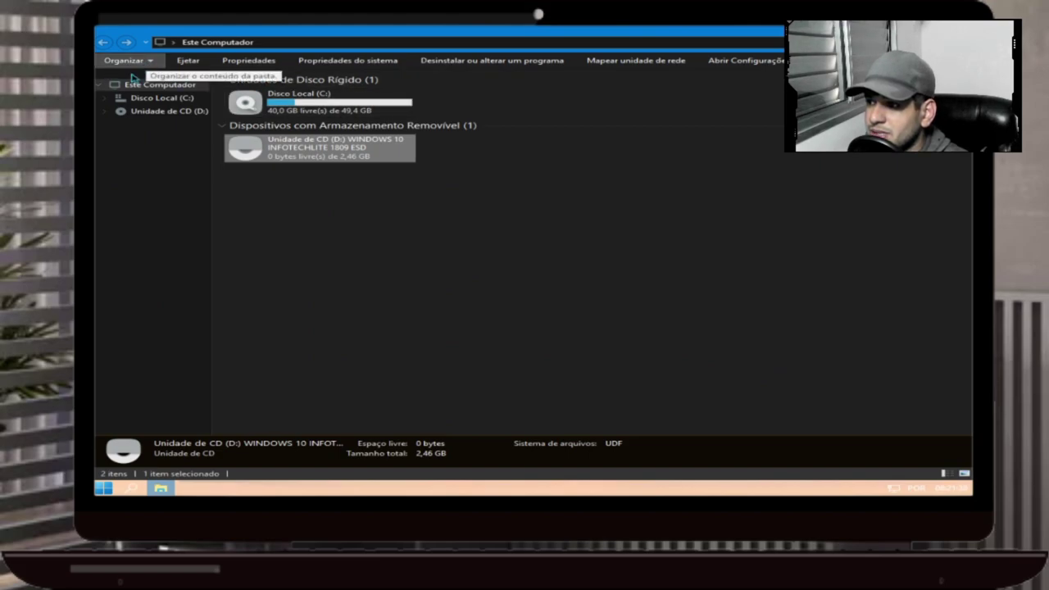
{"action": "left_click", "coordinate": [99, 84]}
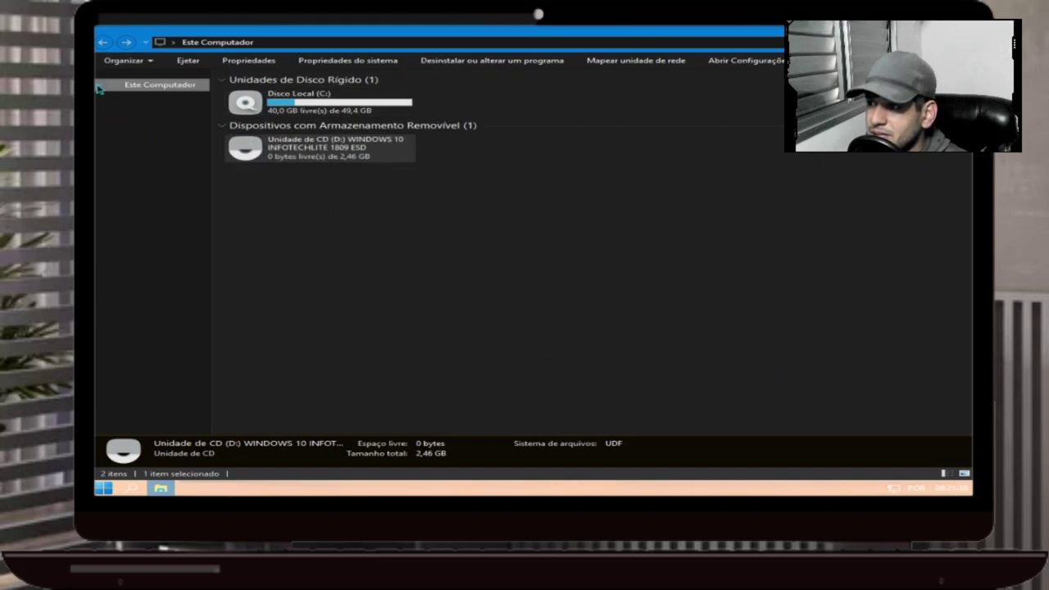
{"action": "left_click", "coordinate": [99, 85]}
{"action": "left_click", "coordinate": [107, 100]}
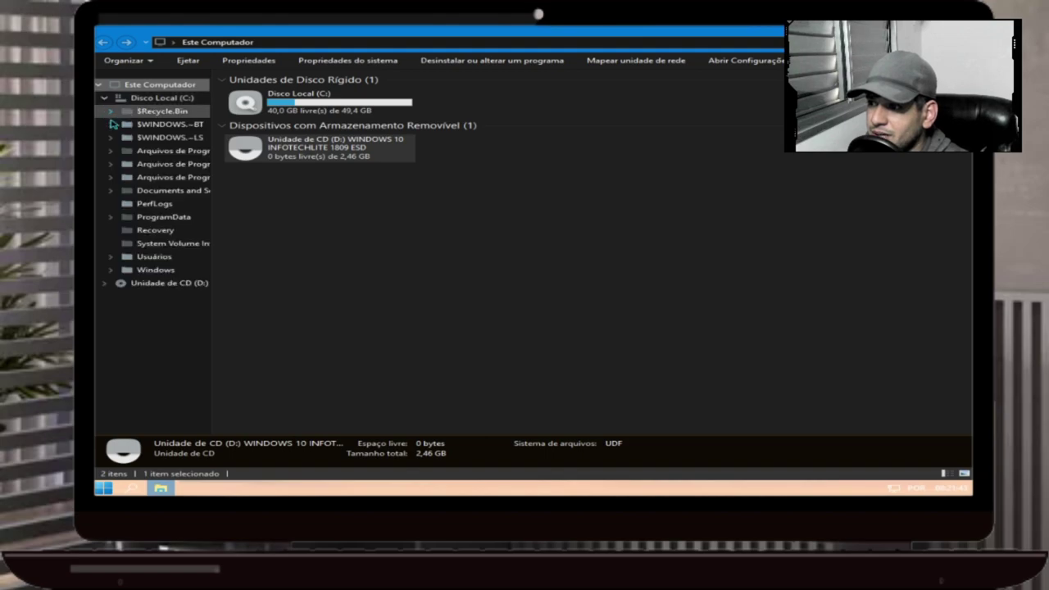
{"action": "left_click", "coordinate": [107, 283]}
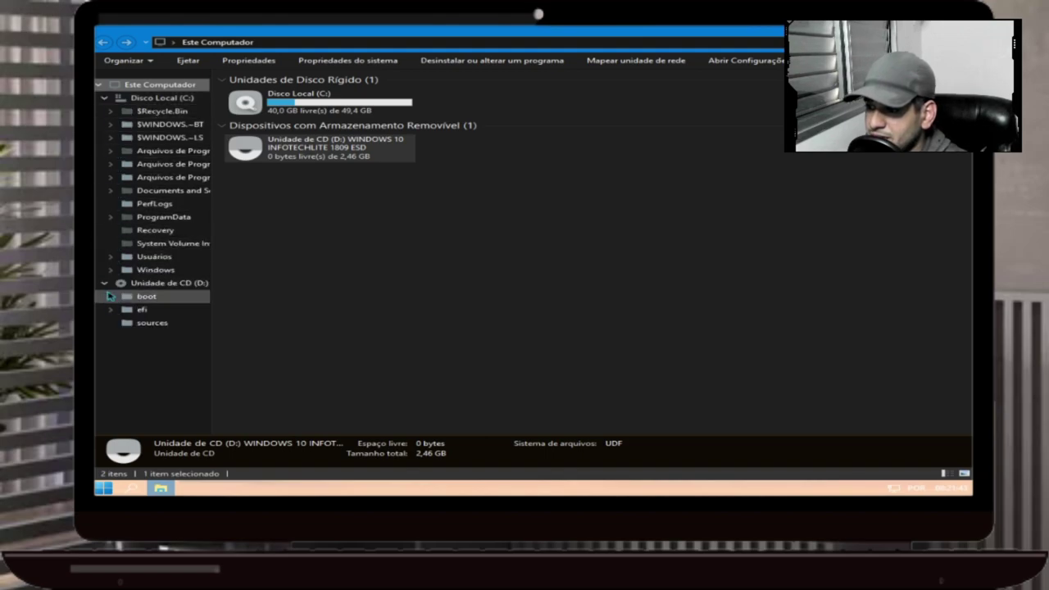
{"action": "left_click", "coordinate": [111, 270]}
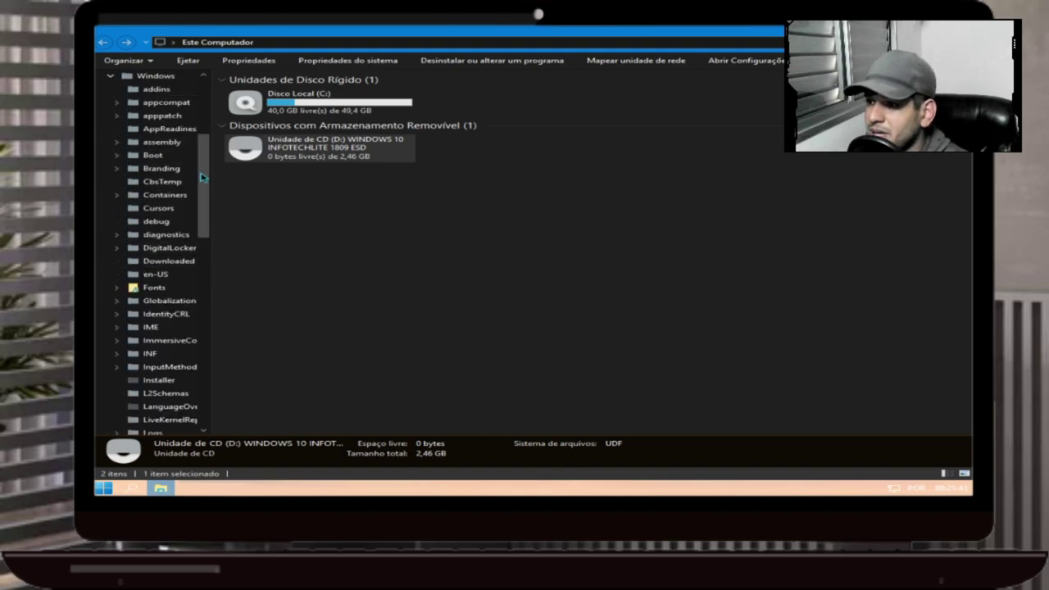
{"action": "scroll", "coordinate": [196, 171], "scroll_direction": "up", "scroll_amount": 5}
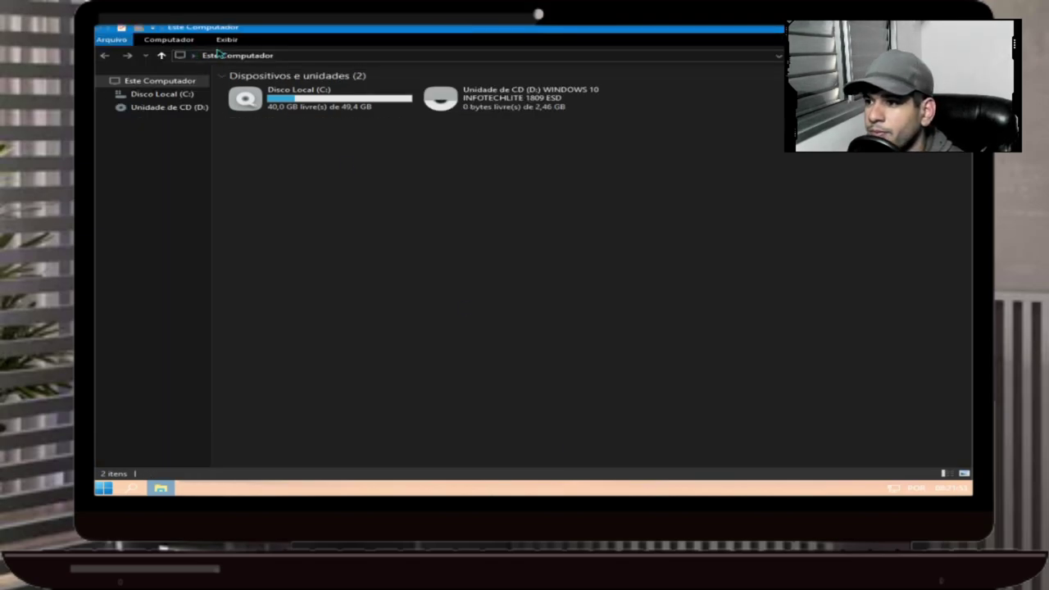
Step: Turn on Expandir até a pasta aberta for the navigation pane and expand Disco Local (C:) in the tree
{"action": "left_click", "coordinate": [227, 40]}
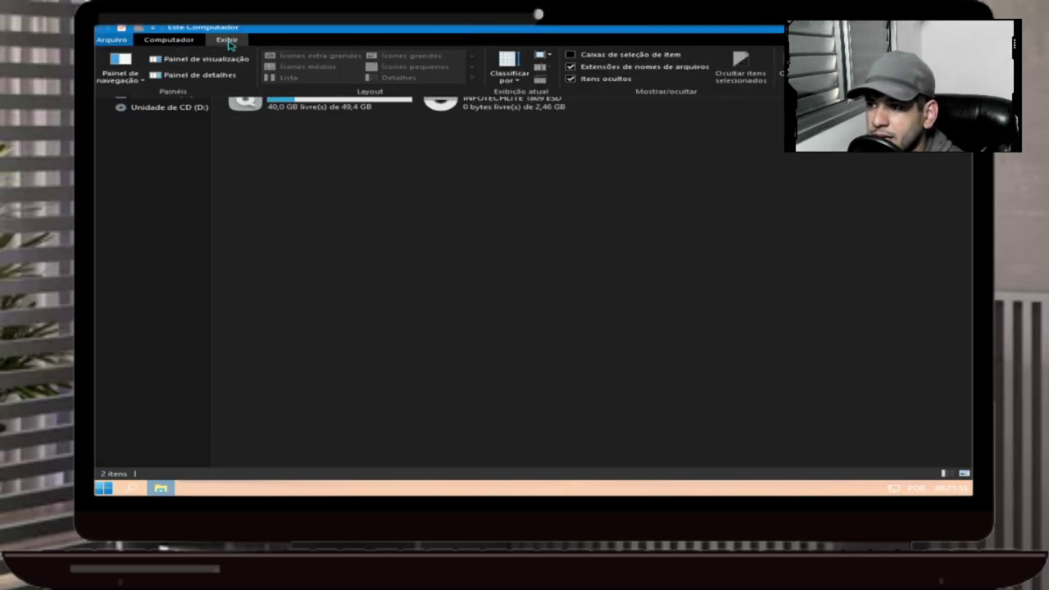
{"action": "left_click", "coordinate": [139, 82]}
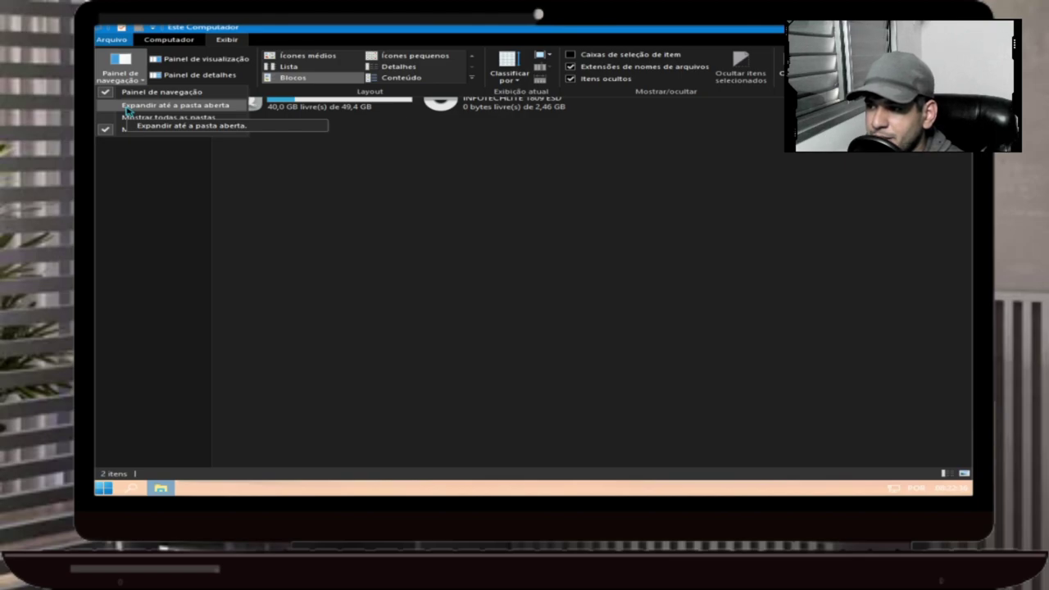
{"action": "left_click", "coordinate": [127, 107]}
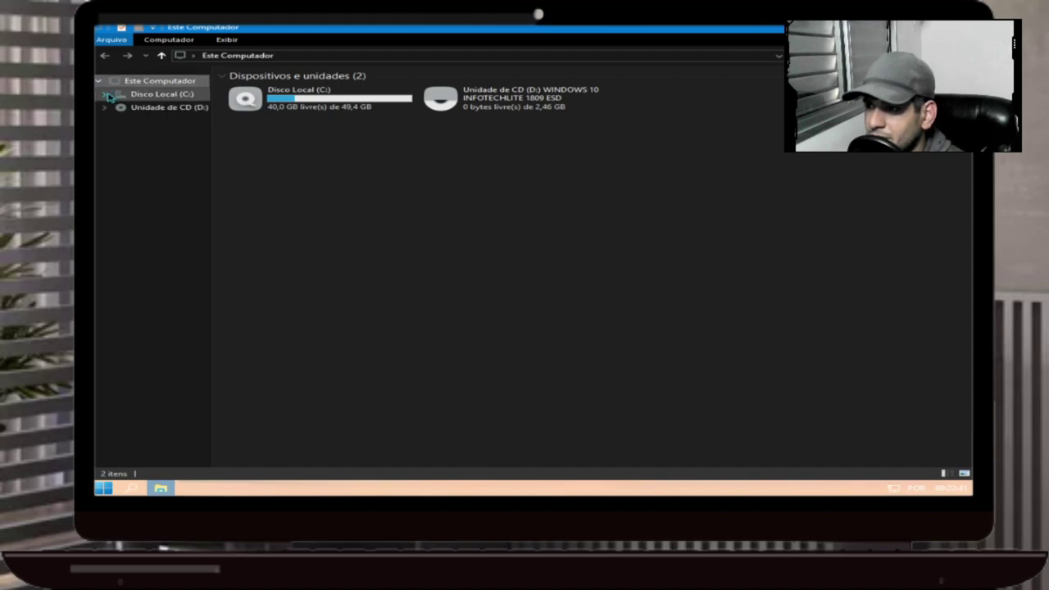
{"action": "left_click", "coordinate": [107, 95]}
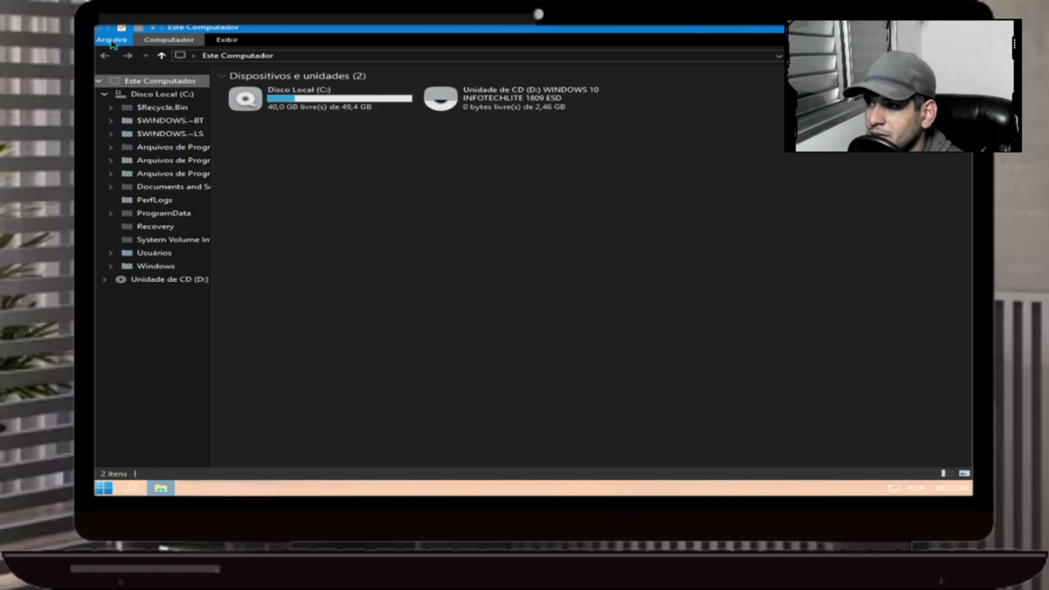
Step: Turn on Mostrar todas as pastas for the navigation pane
{"action": "left_click", "coordinate": [227, 39]}
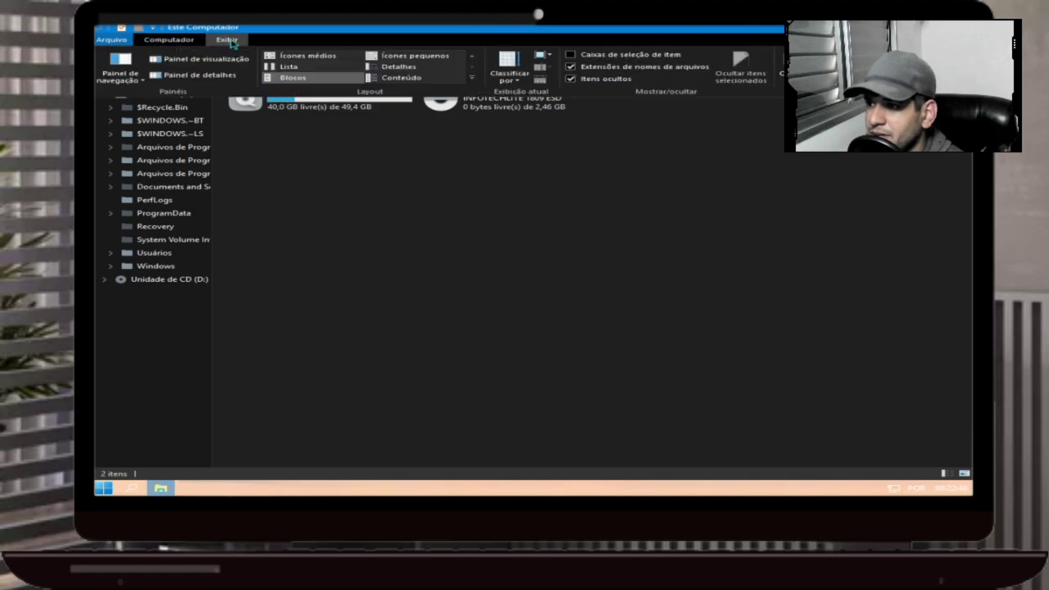
{"action": "left_click", "coordinate": [118, 72]}
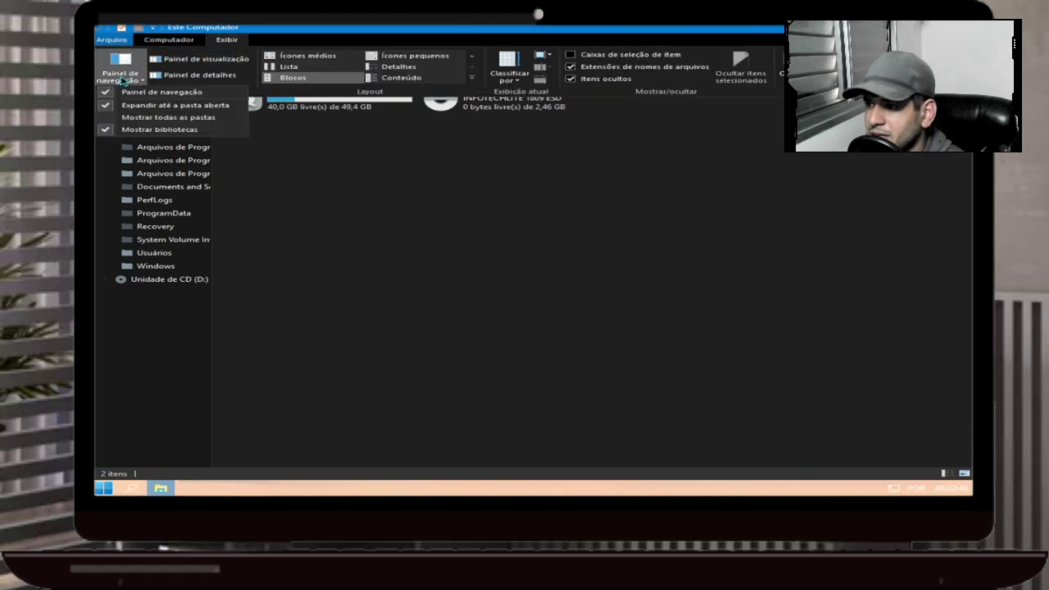
{"action": "left_click", "coordinate": [110, 119]}
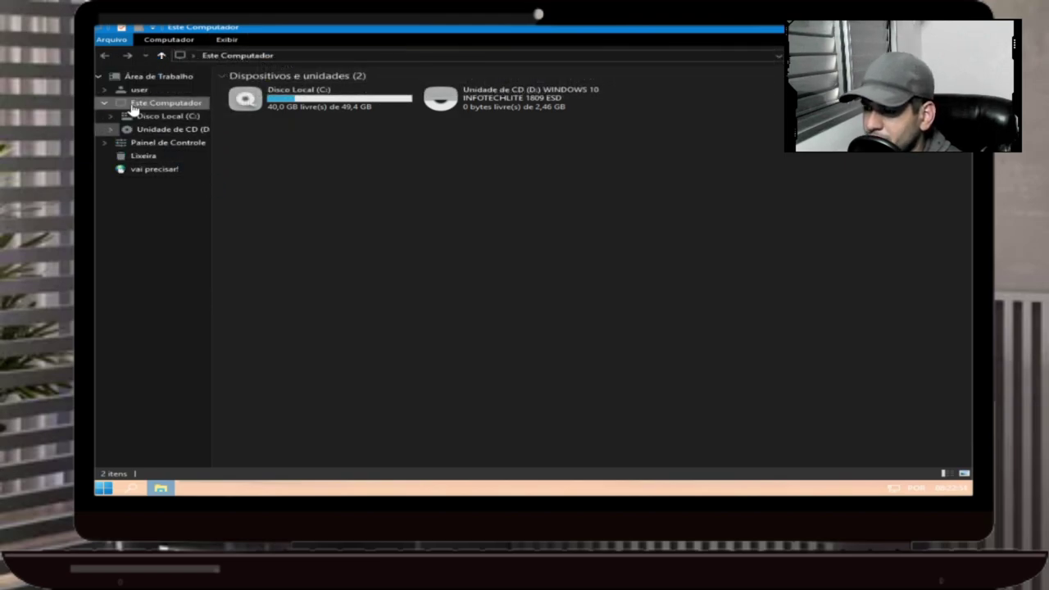
Step: Browse the user folder and its Área de Trabalho through the folder tree, and return to Este Computador
{"action": "left_click", "coordinate": [106, 90]}
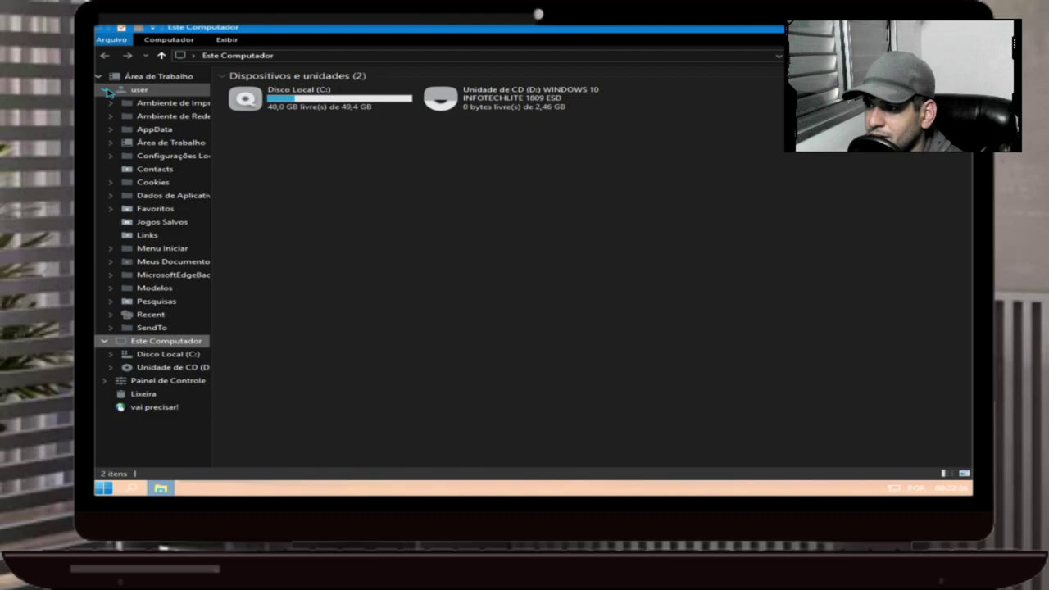
{"action": "left_click", "coordinate": [107, 76]}
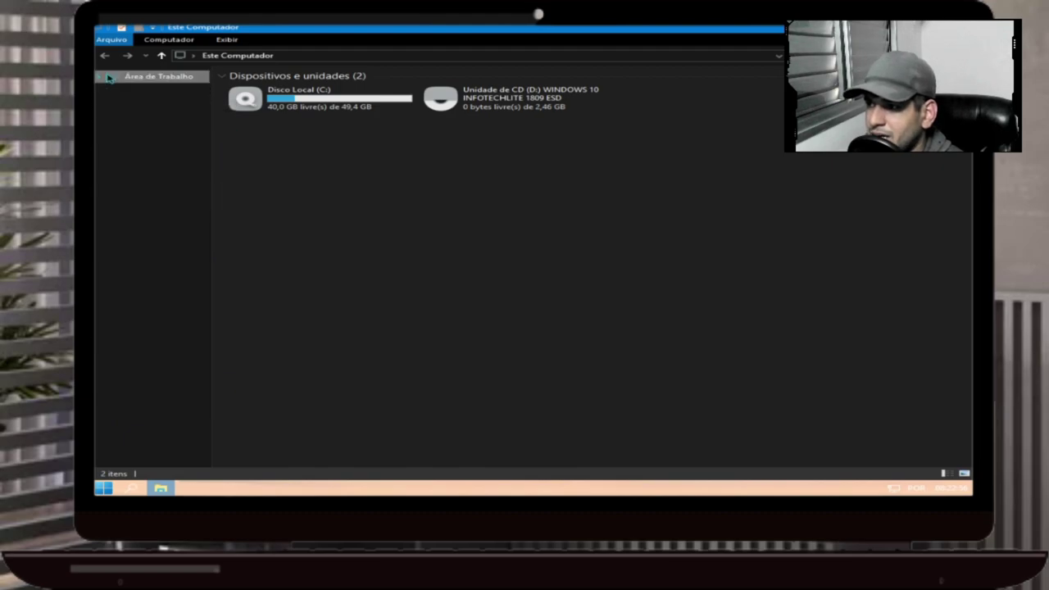
{"action": "left_click", "coordinate": [104, 78]}
{"action": "left_click", "coordinate": [123, 91]}
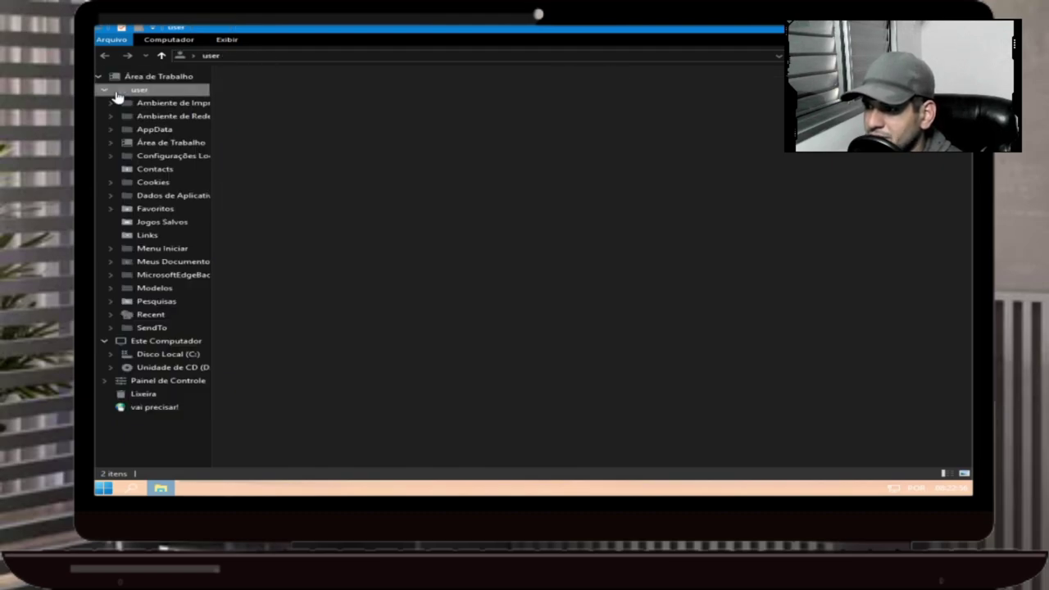
{"action": "left_click", "coordinate": [149, 146]}
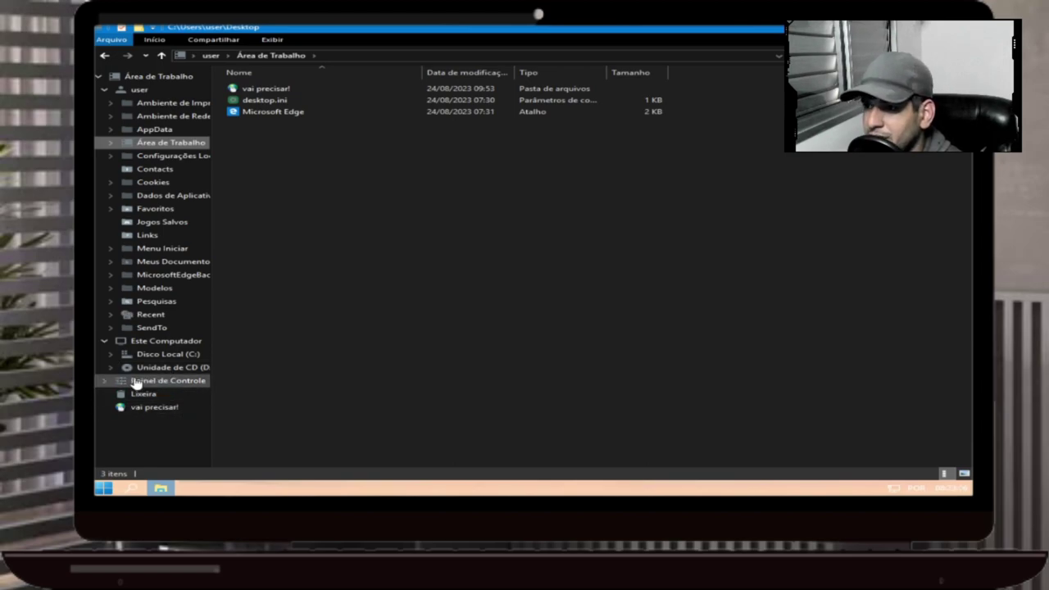
{"action": "left_click", "coordinate": [196, 343]}
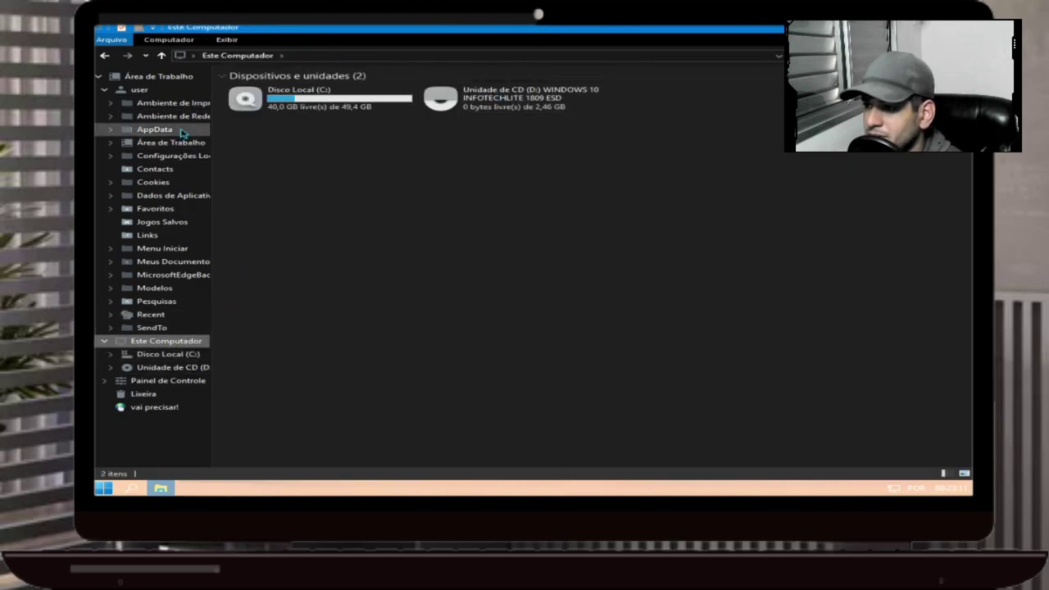
Step: Open Documentos from the Start menu, look through Bibliotecas, and close both File Explorer windows
{"action": "left_click", "coordinate": [103, 488]}
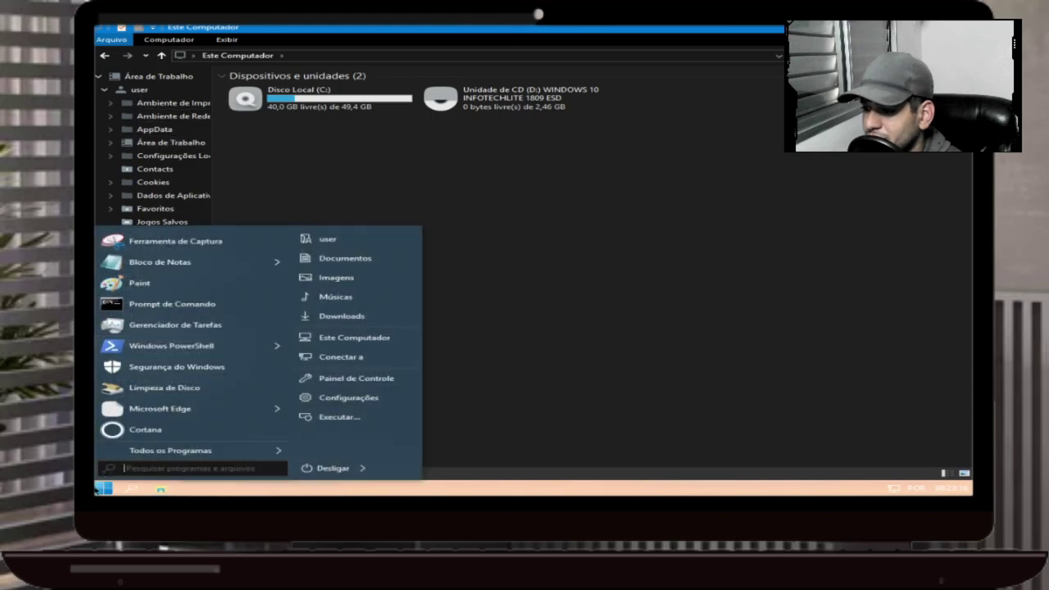
{"action": "mouse_move", "coordinate": [233, 344]}
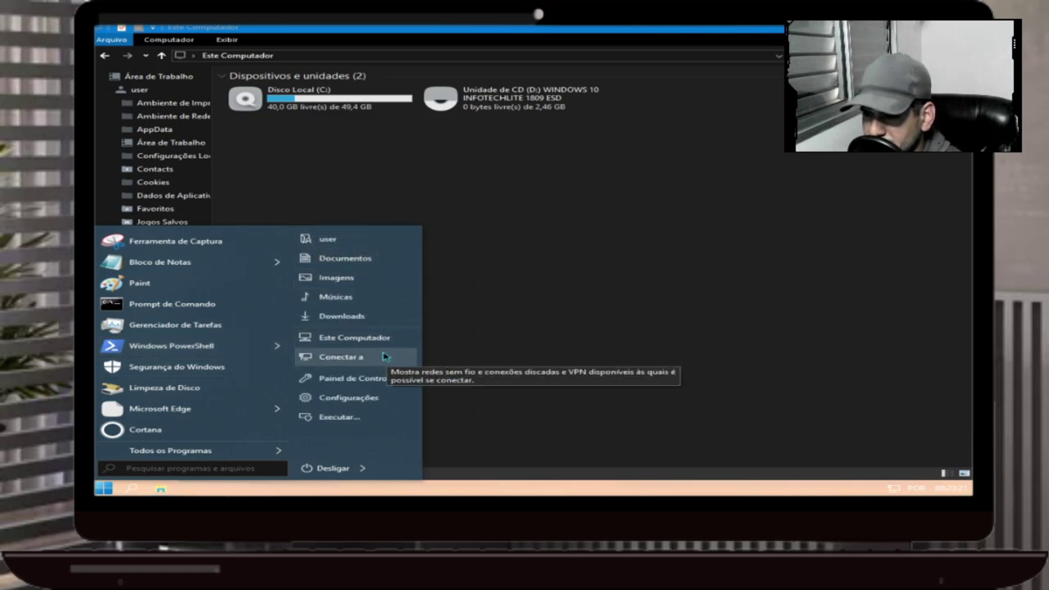
{"action": "left_click", "coordinate": [354, 261]}
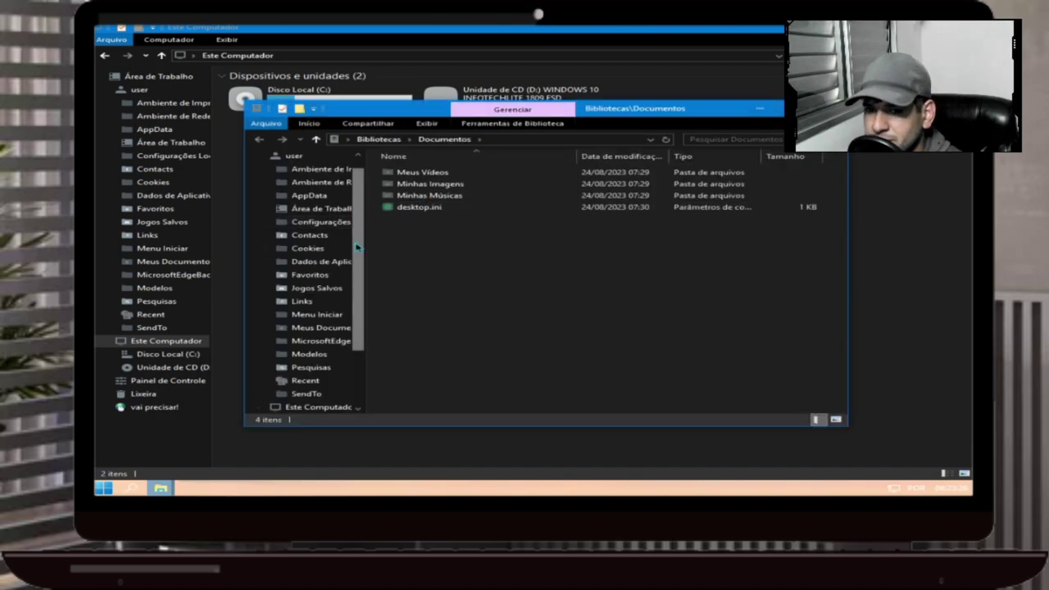
{"action": "scroll", "coordinate": [363, 217], "scroll_direction": "up", "scroll_amount": 1}
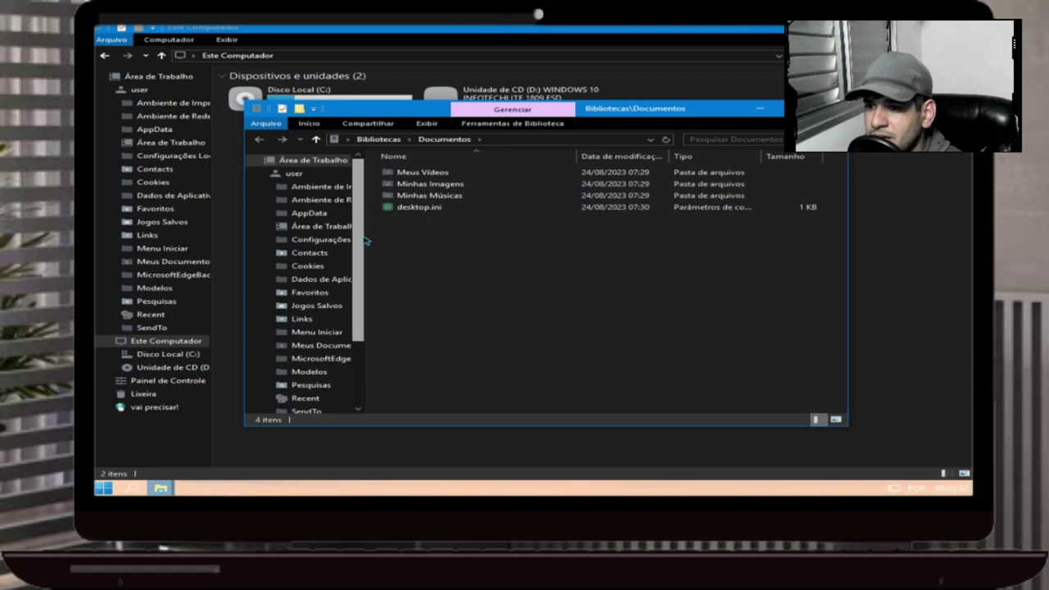
{"action": "left_click", "coordinate": [376, 141]}
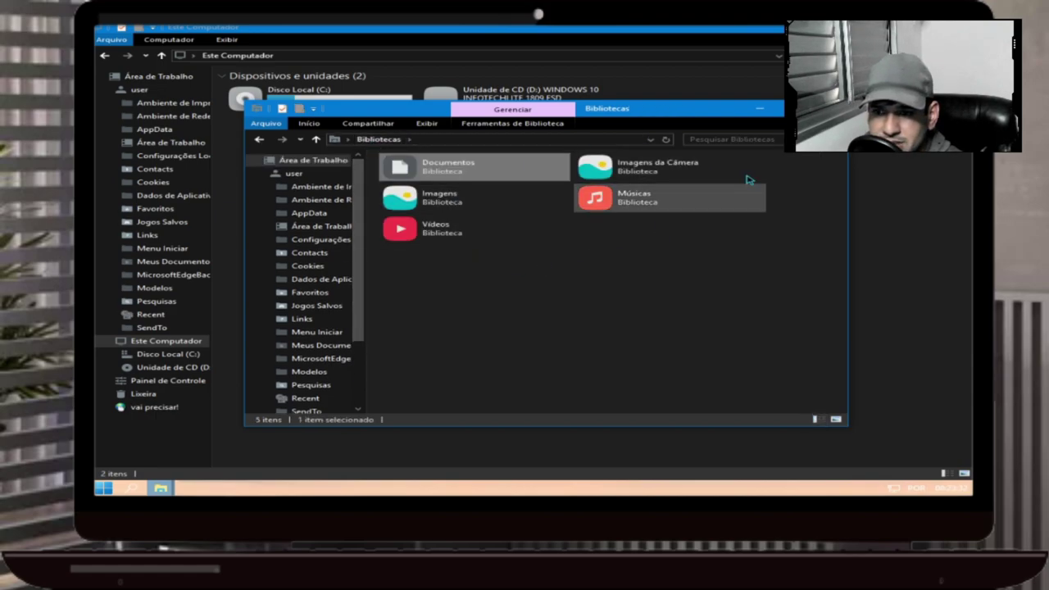
{"action": "key", "text": "alt+F4"}
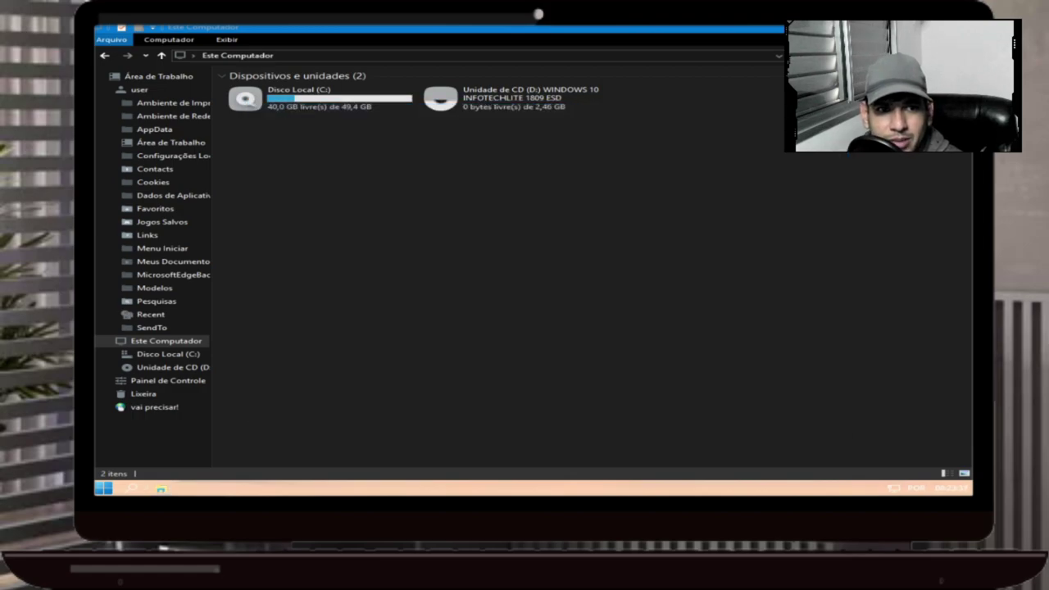
{"action": "key", "text": "alt+F4"}
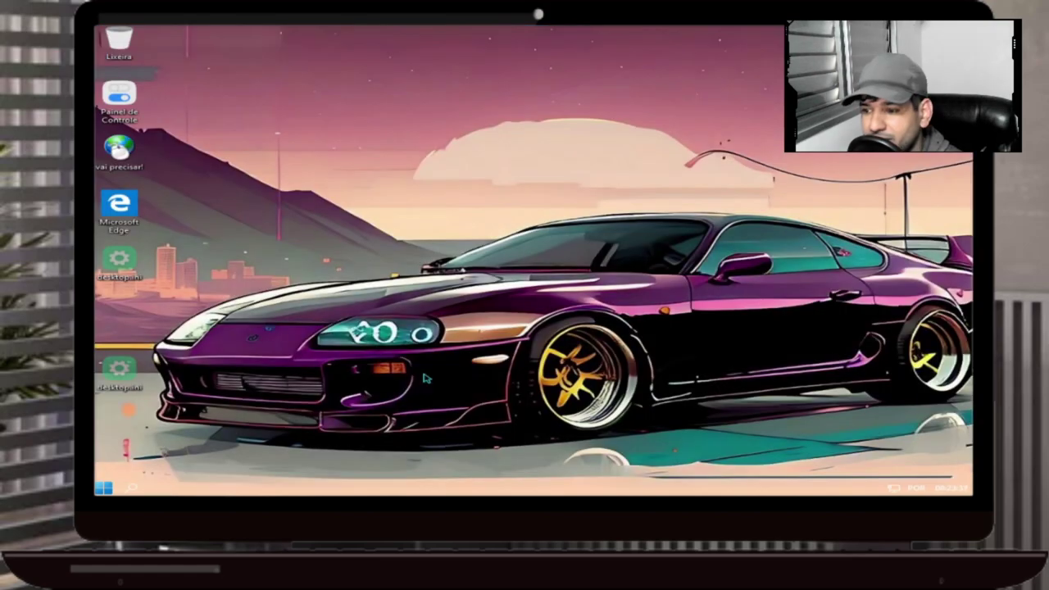
Step: Open Painel de Controle and review the installed programs and the Windows entries in Atualizações Instaladas
{"action": "left_click", "coordinate": [102, 488]}
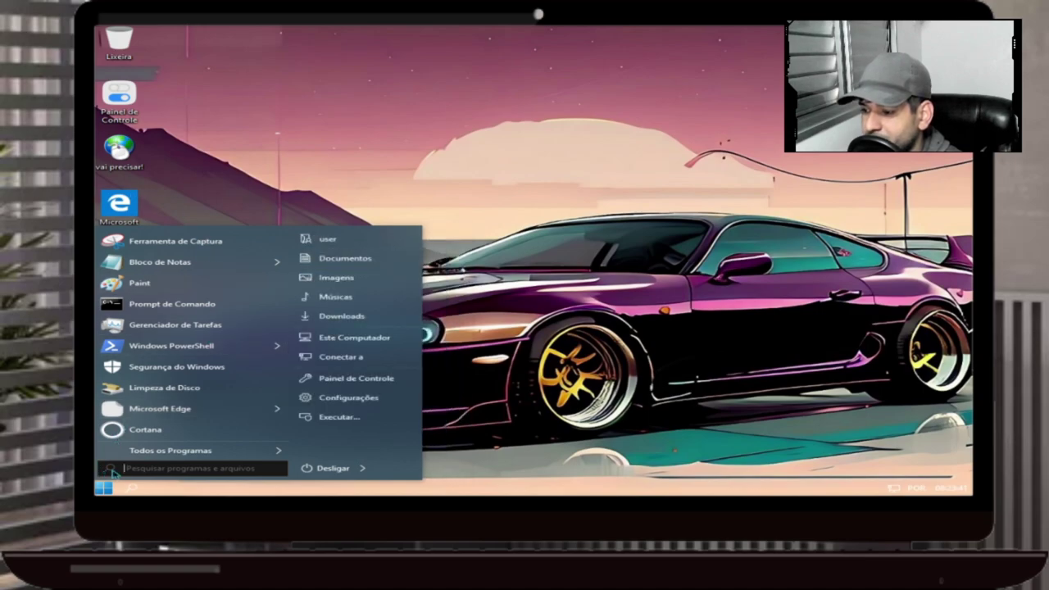
{"action": "left_click", "coordinate": [377, 381]}
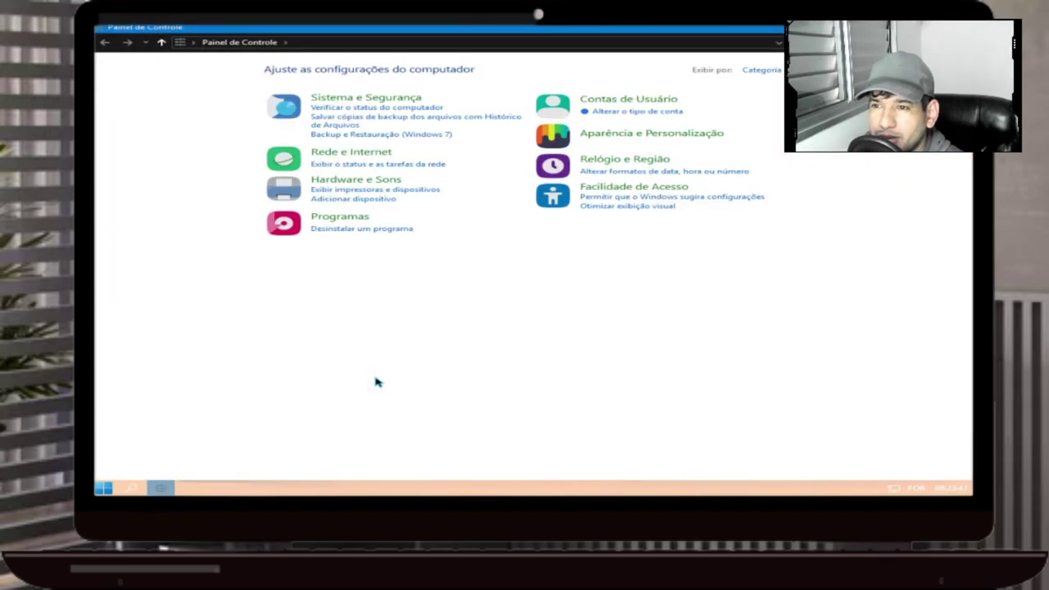
{"action": "left_click", "coordinate": [397, 230]}
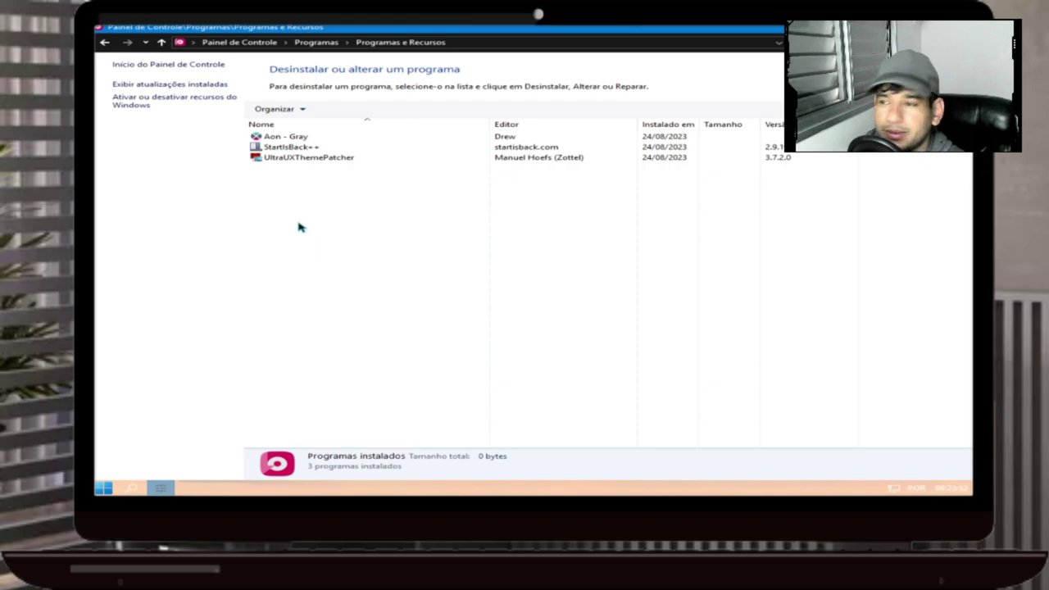
{"action": "left_click", "coordinate": [165, 85]}
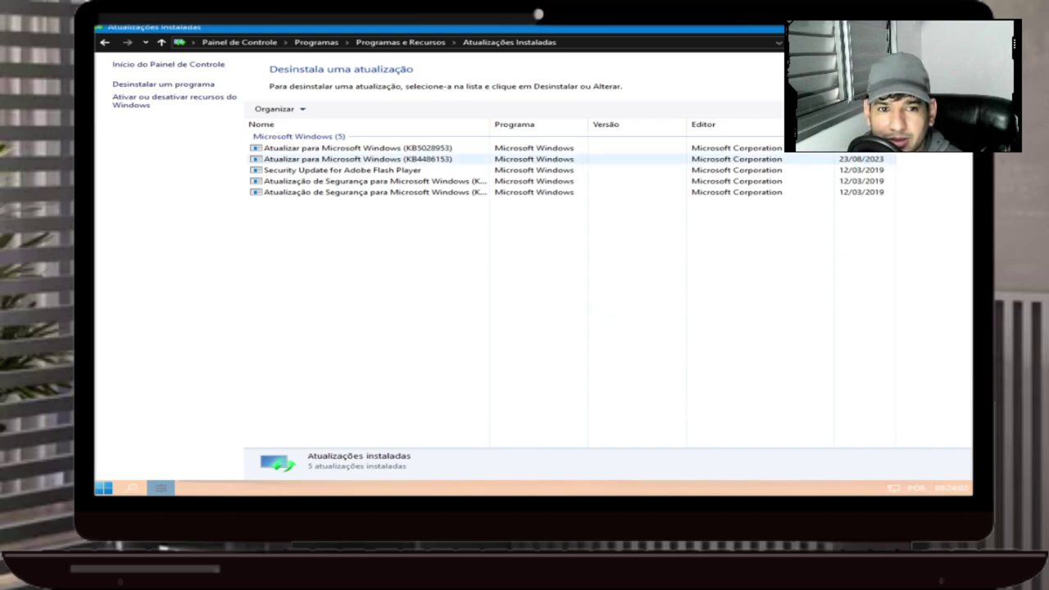
{"action": "left_click", "coordinate": [412, 150]}
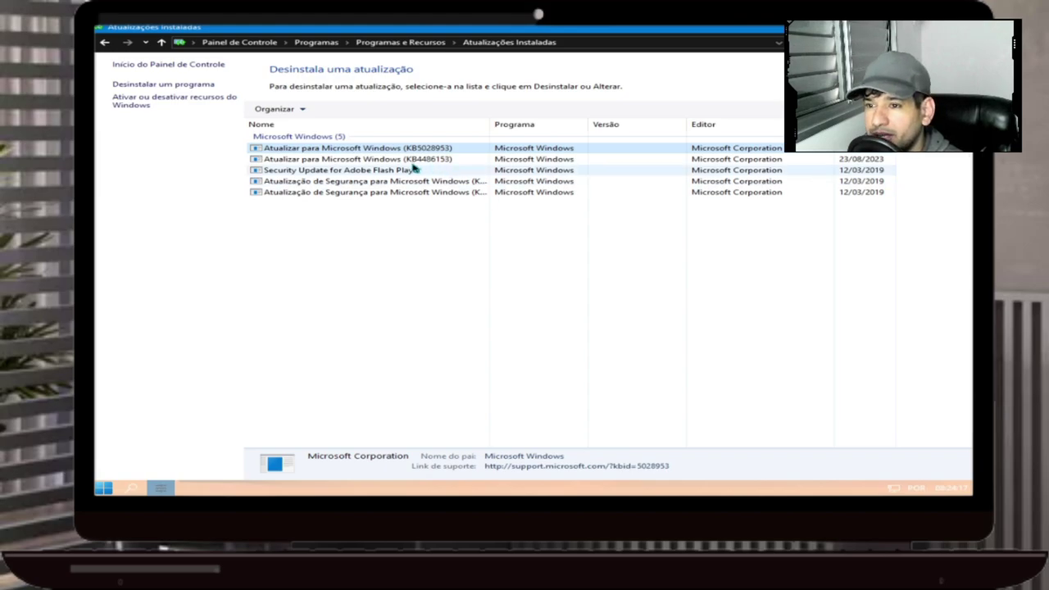
{"action": "left_click", "coordinate": [440, 160]}
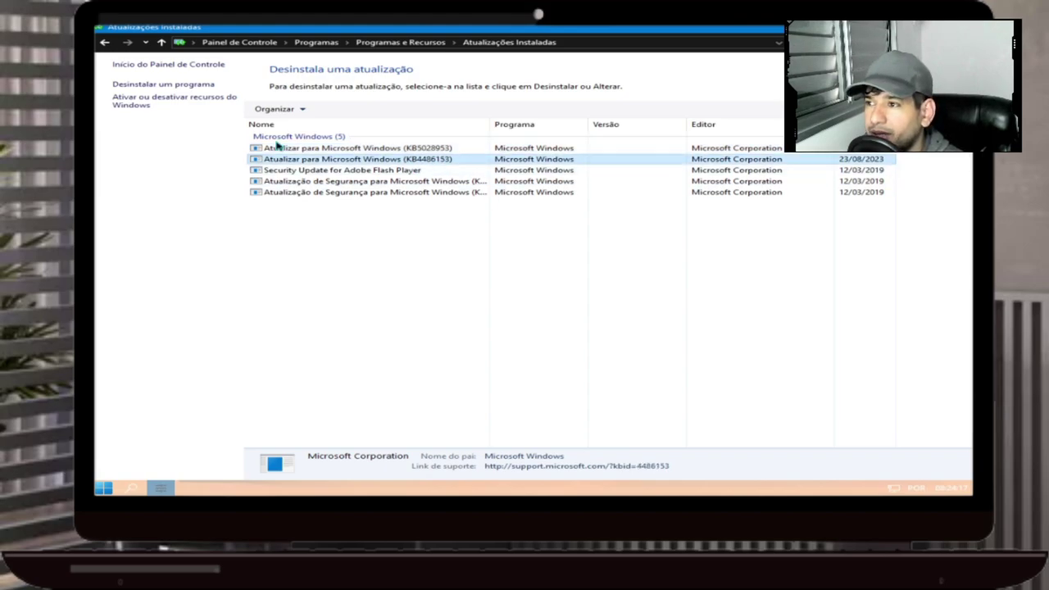
{"action": "left_click", "coordinate": [399, 151]}
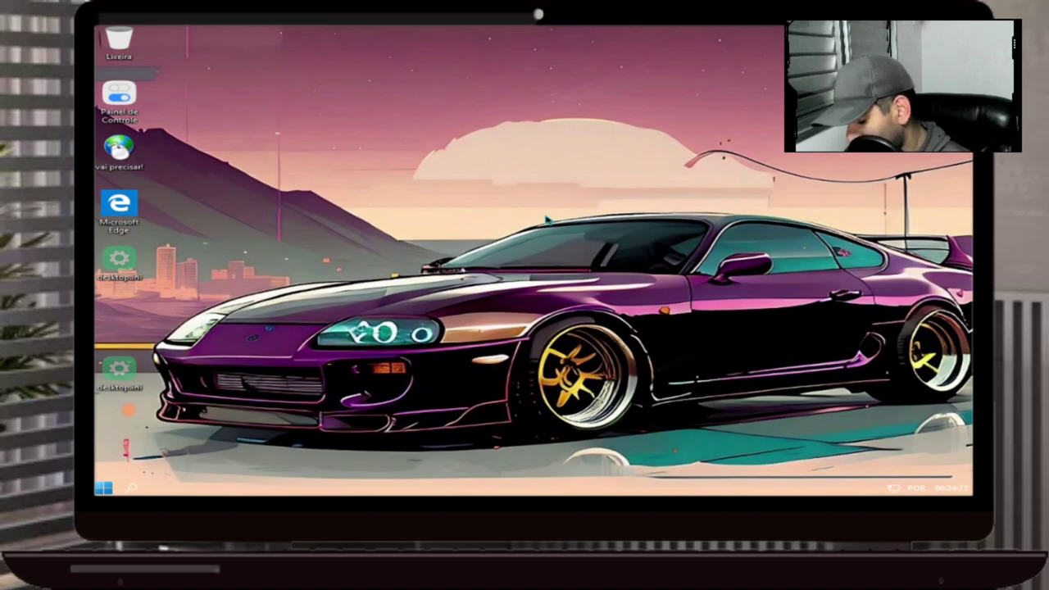
Step: Run winver to check the Windows version and build, and close the Sobre o Windows dialog
{"action": "key", "text": "super+r"}
{"action": "type", "text": "winver"}
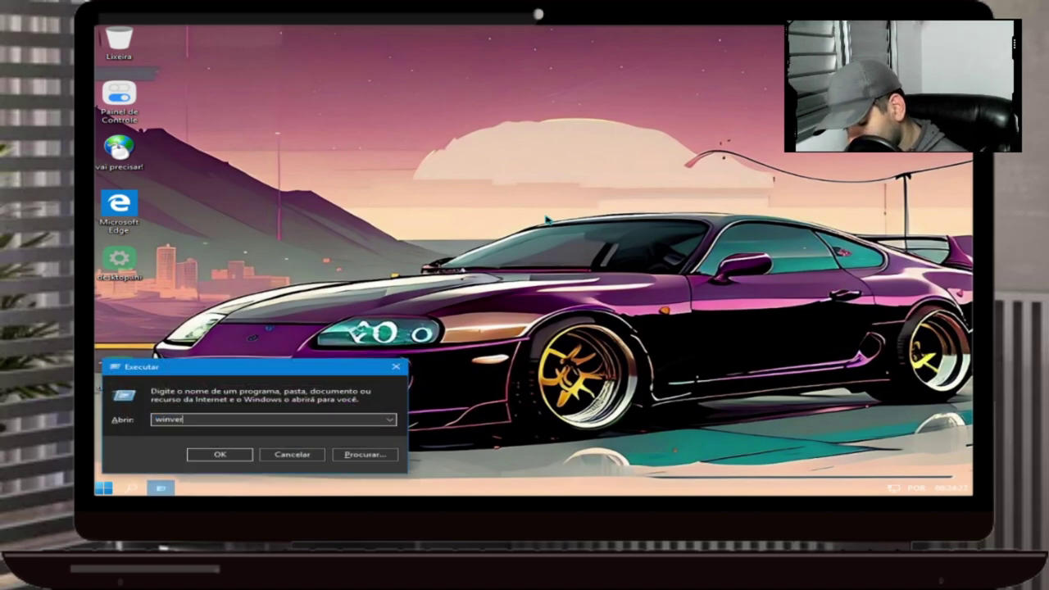
{"action": "key", "text": "Return"}
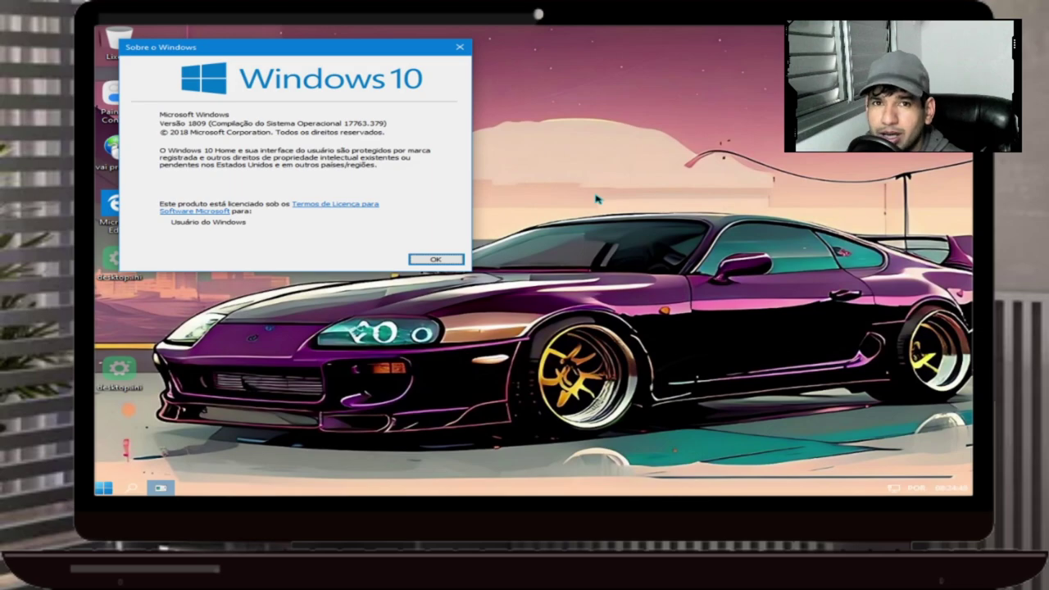
{"action": "left_click", "coordinate": [459, 47]}
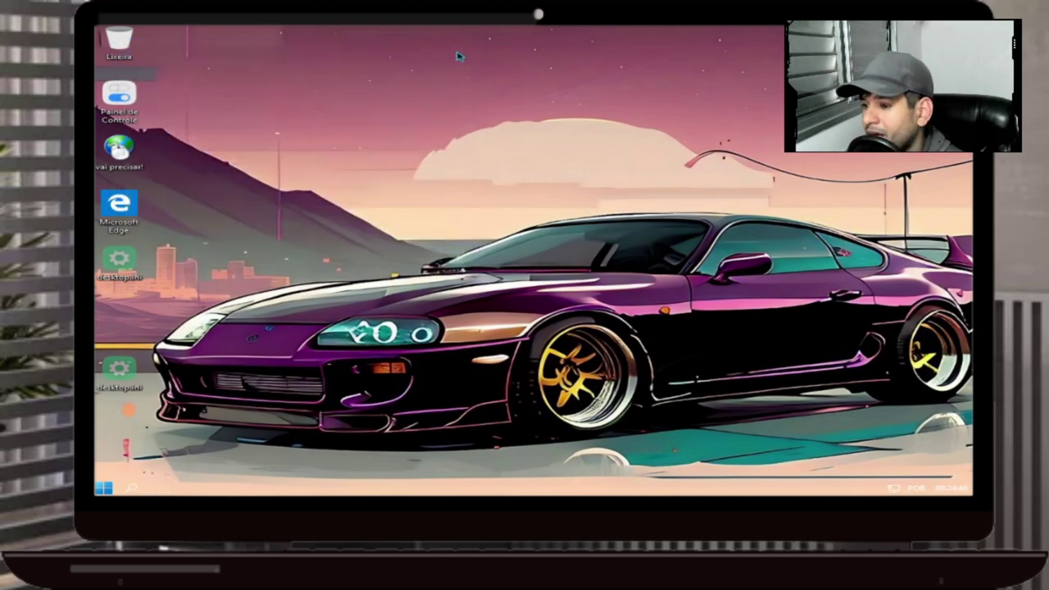
Step: Open the desktop's Configurações de exibição to view the scale and resolution, and close the settings
{"action": "right_click", "coordinate": [373, 300]}
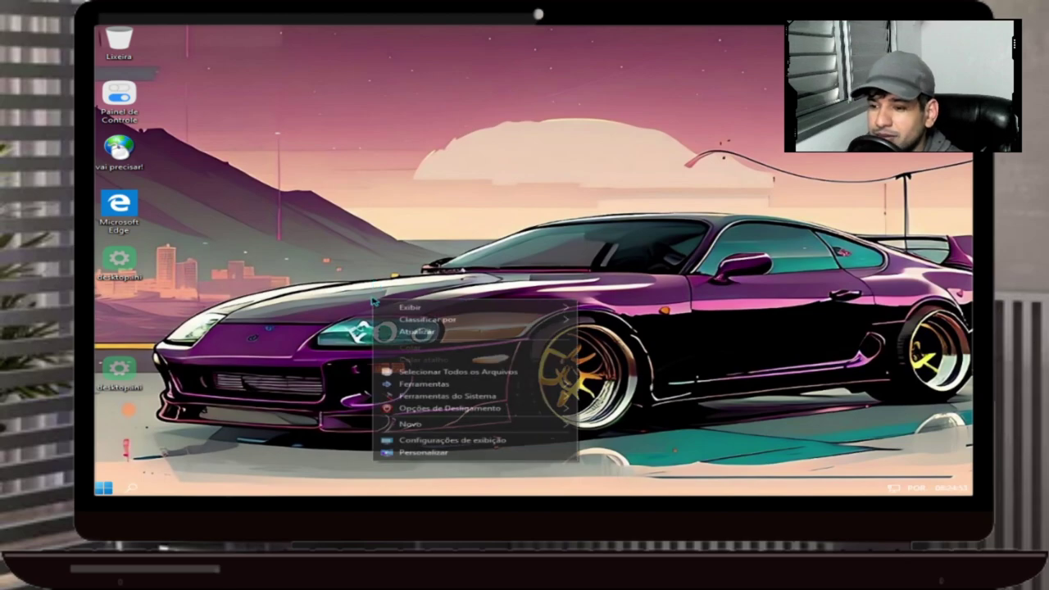
{"action": "left_click", "coordinate": [474, 441]}
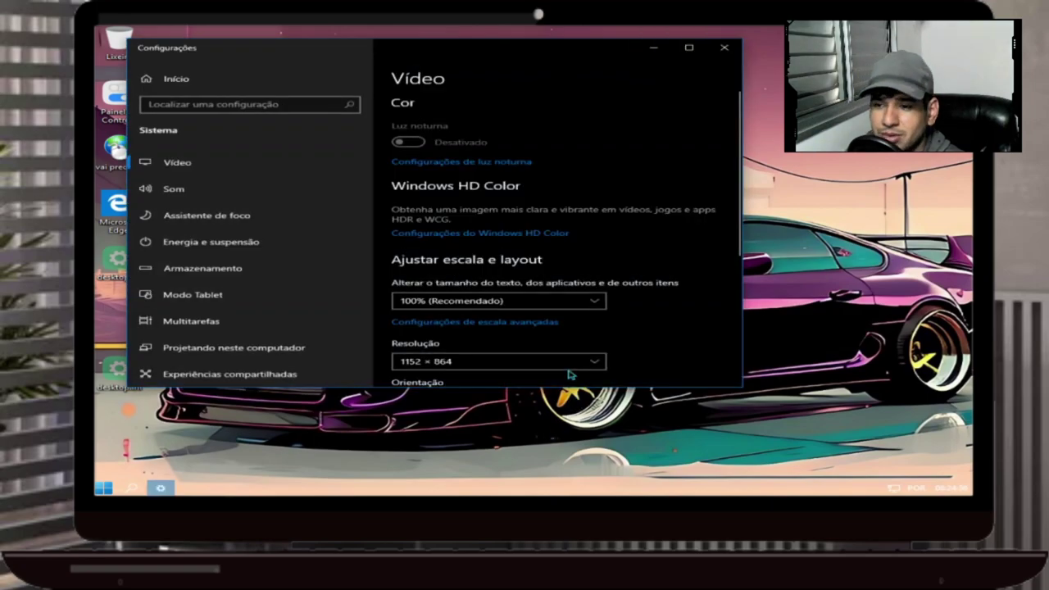
{"action": "left_click", "coordinate": [724, 47]}
Step: Open the desktop's personalization settings and apply the Windows theme under Temas
{"action": "right_click", "coordinate": [544, 182]}
{"action": "left_click", "coordinate": [570, 334]}
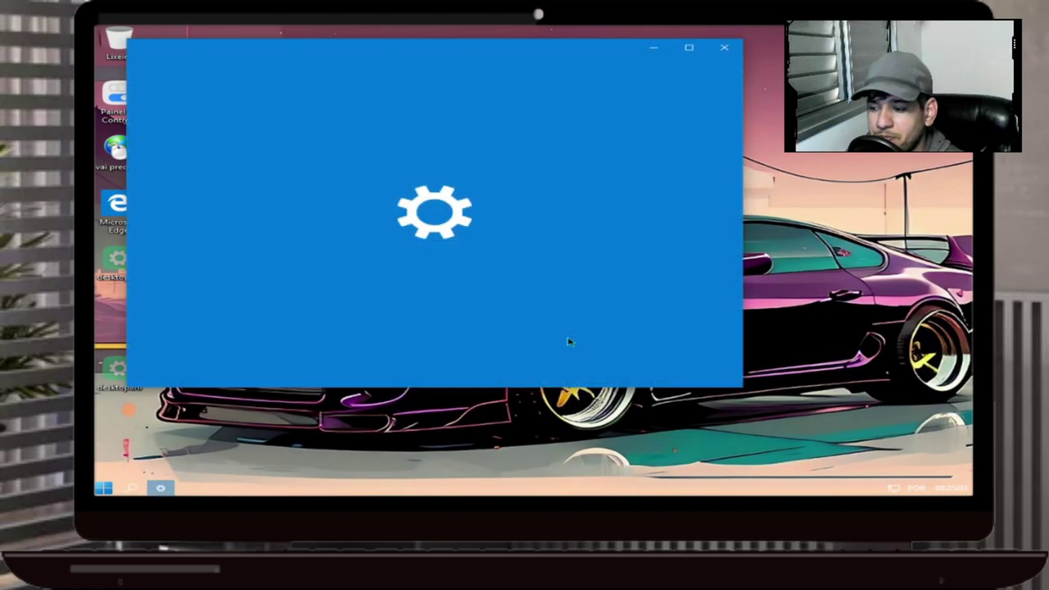
{"action": "scroll", "coordinate": [590, 300], "scroll_direction": "down", "scroll_amount": 1}
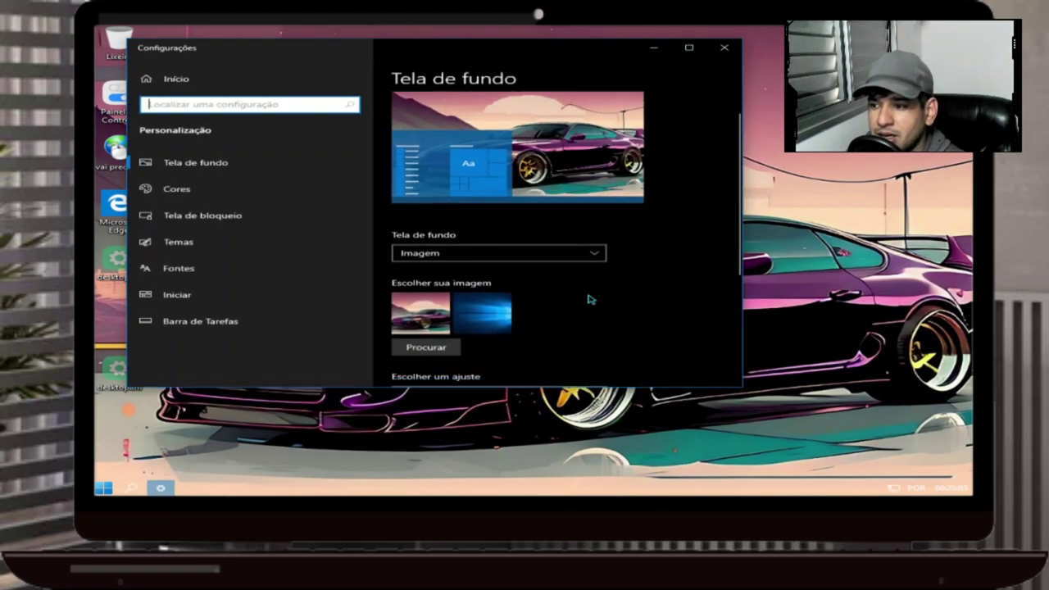
{"action": "left_click", "coordinate": [210, 243]}
{"action": "scroll", "coordinate": [639, 303], "scroll_direction": "down", "scroll_amount": 3}
{"action": "scroll", "coordinate": [642, 308], "scroll_direction": "down", "scroll_amount": 5}
{"action": "scroll", "coordinate": [566, 199], "scroll_direction": "up", "scroll_amount": 3}
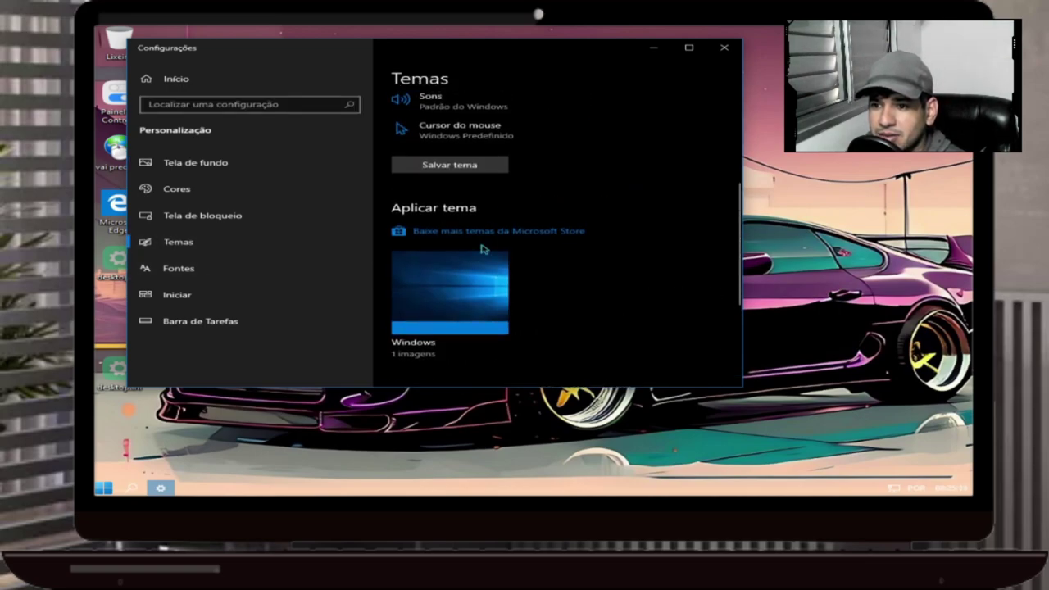
{"action": "left_click", "coordinate": [464, 313]}
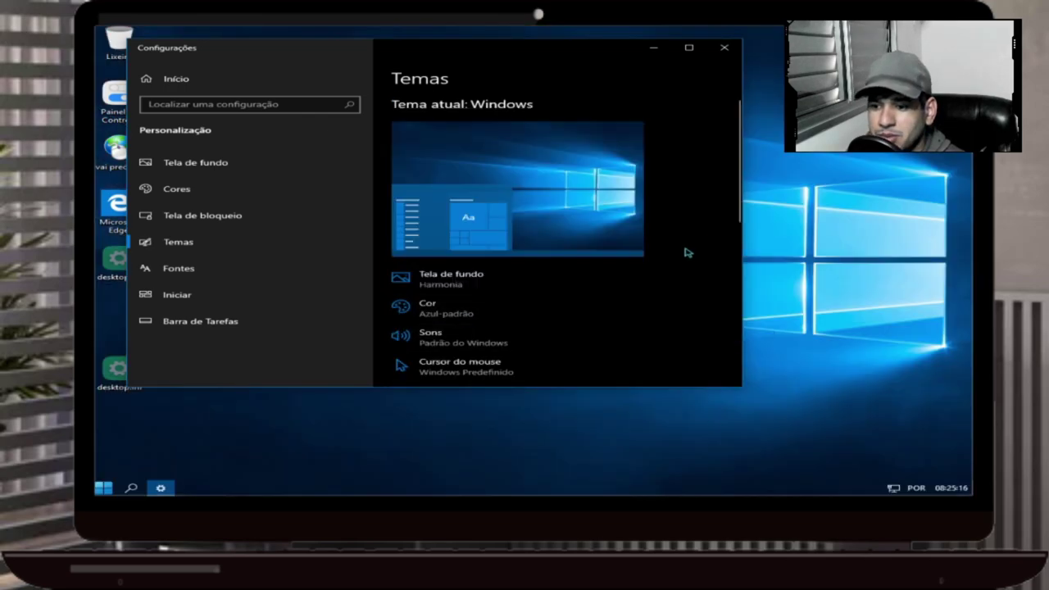
Step: Look over the Temas page and switch back to the custom theme with Usar tema personalizado
{"action": "scroll", "coordinate": [675, 300], "scroll_direction": "down", "scroll_amount": 4}
{"action": "scroll", "coordinate": [661, 308], "scroll_direction": "down", "scroll_amount": 3}
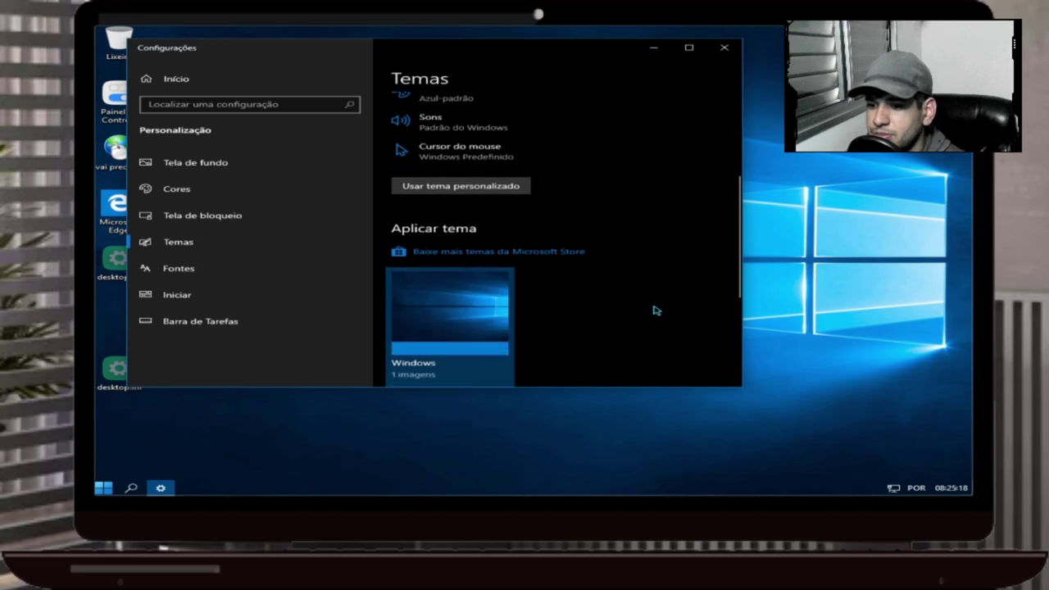
{"action": "scroll", "coordinate": [653, 308], "scroll_direction": "up", "scroll_amount": 5}
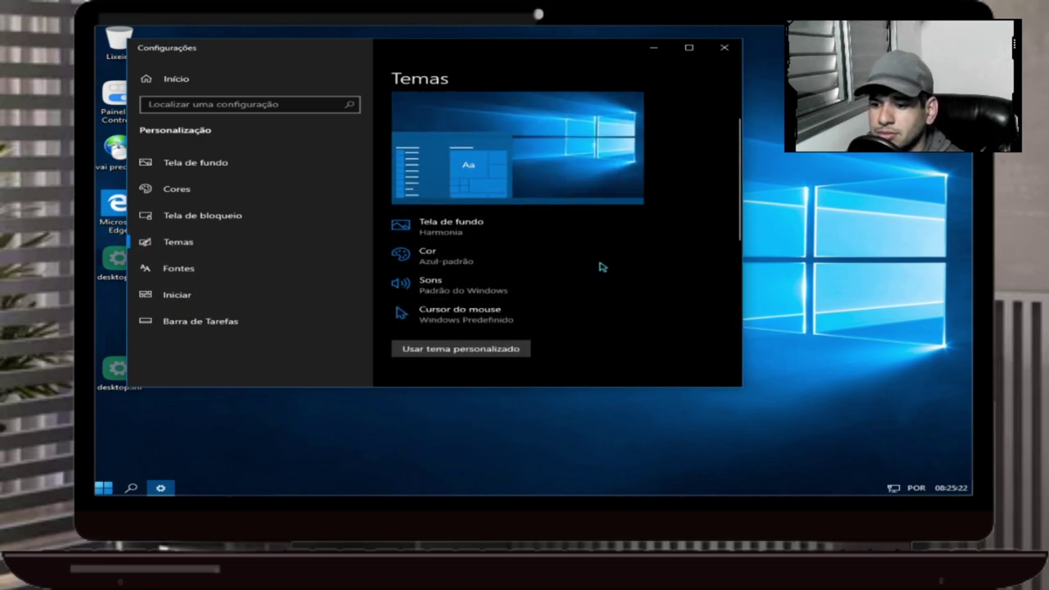
{"action": "scroll", "coordinate": [585, 286], "scroll_direction": "down", "scroll_amount": 1}
{"action": "left_click", "coordinate": [426, 300]}
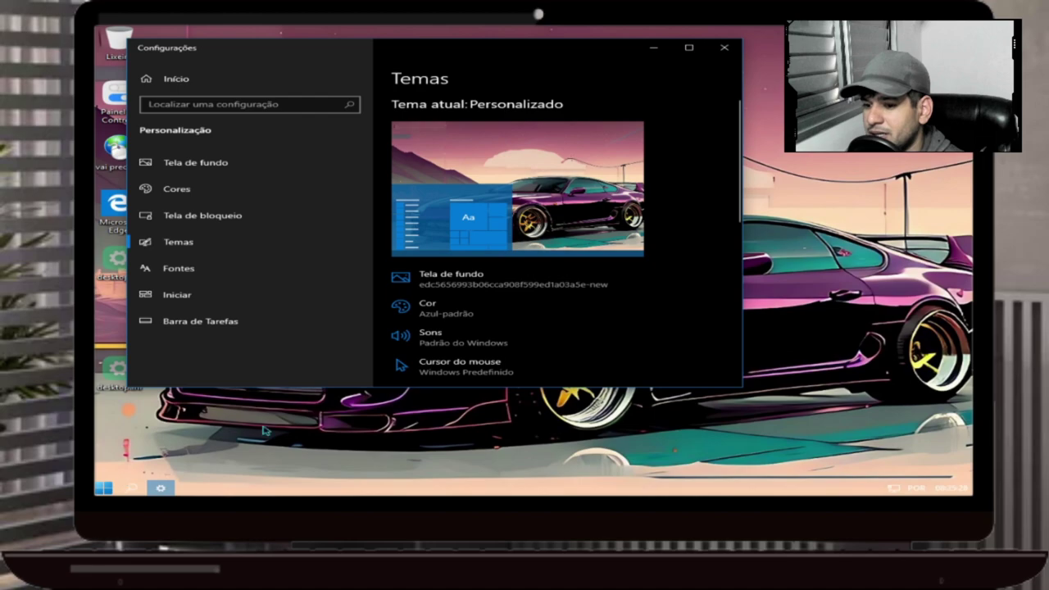
Step: Apply the Windows theme again, restore the custom theme, and close Configurações
{"action": "scroll", "coordinate": [646, 312], "scroll_direction": "down", "scroll_amount": 3}
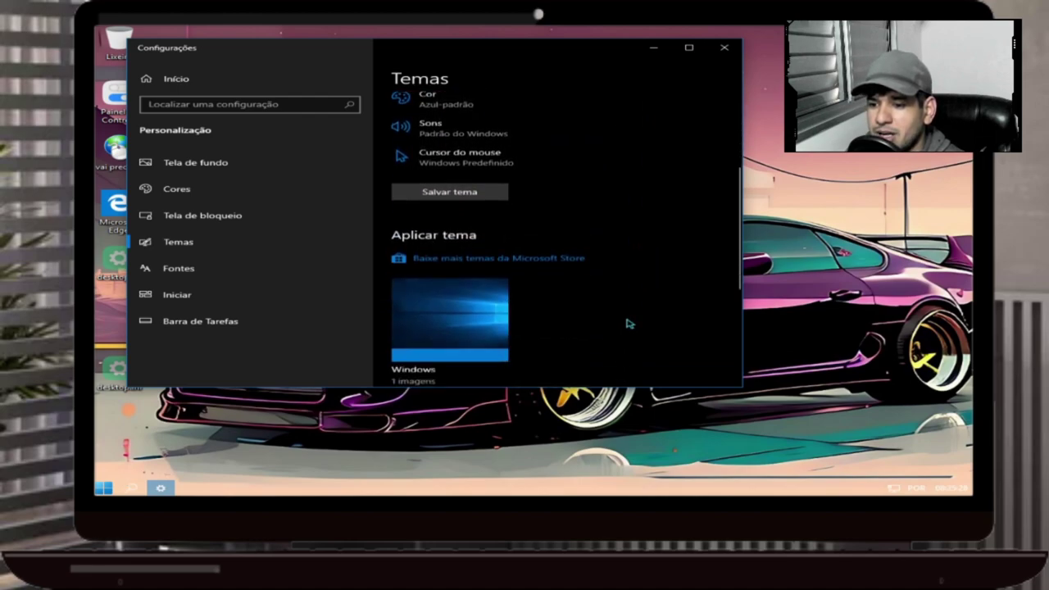
{"action": "scroll", "coordinate": [628, 324], "scroll_direction": "down", "scroll_amount": 1}
{"action": "left_click", "coordinate": [435, 277]}
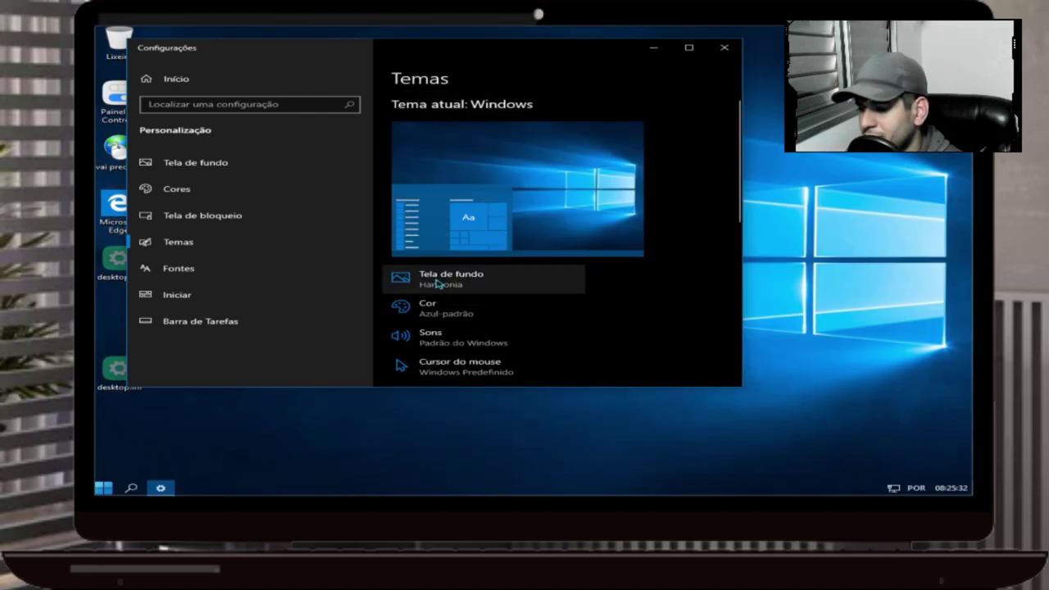
{"action": "scroll", "coordinate": [558, 287], "scroll_direction": "down", "scroll_amount": 1}
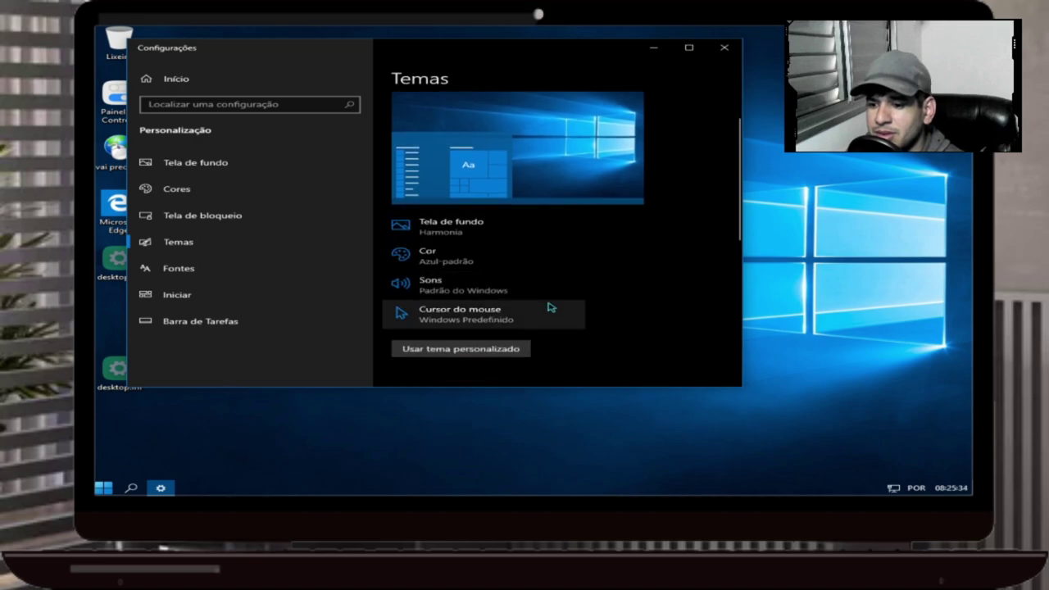
{"action": "left_click", "coordinate": [487, 352]}
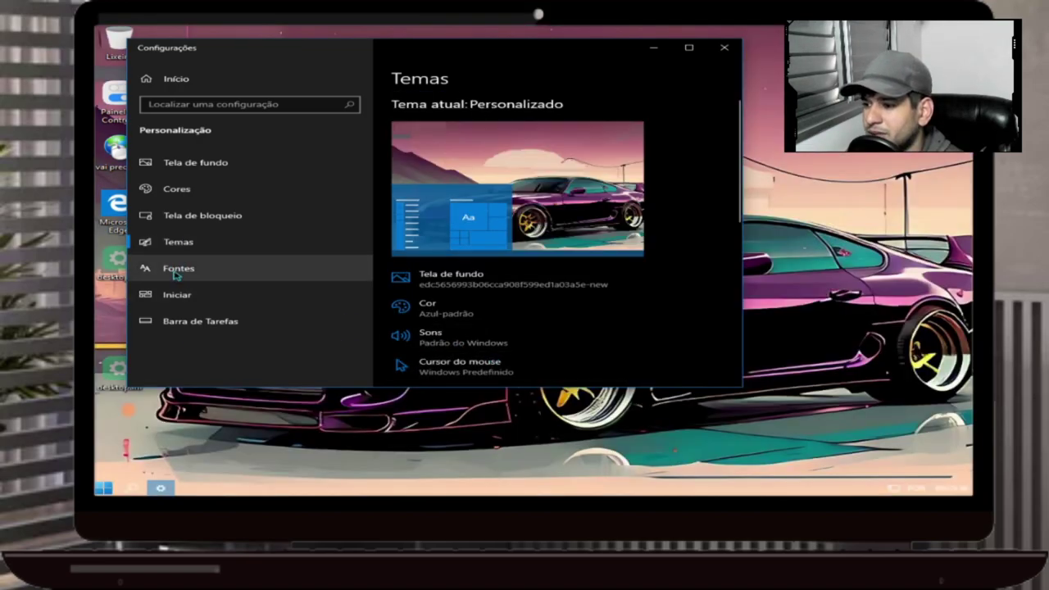
{"action": "left_click", "coordinate": [725, 48]}
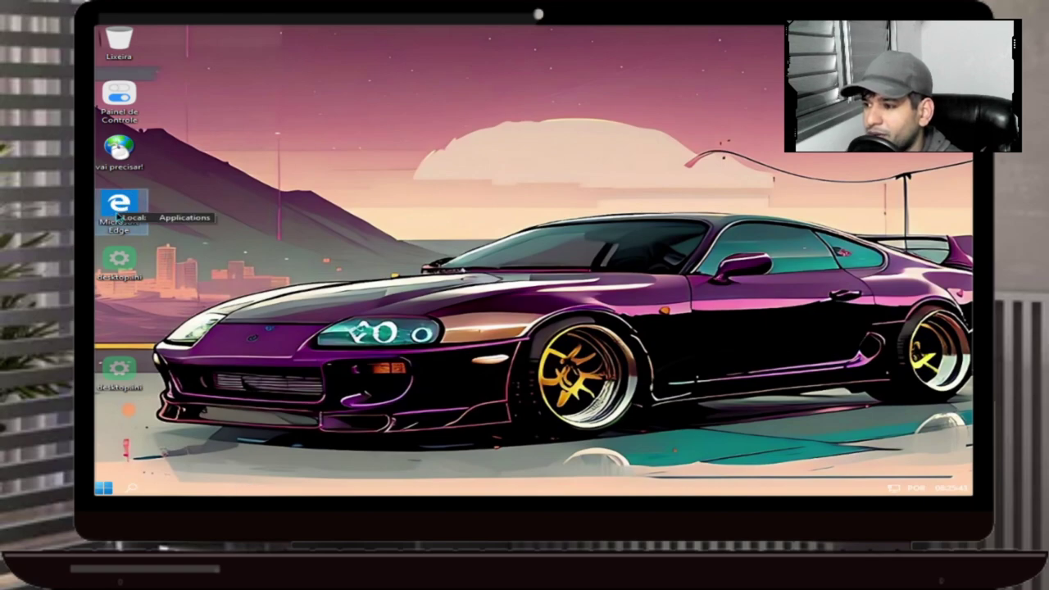
Step: Try to open Microsoft Edge from its desktop shortcut, and delete the shortcut
{"action": "right_click", "coordinate": [120, 215]}
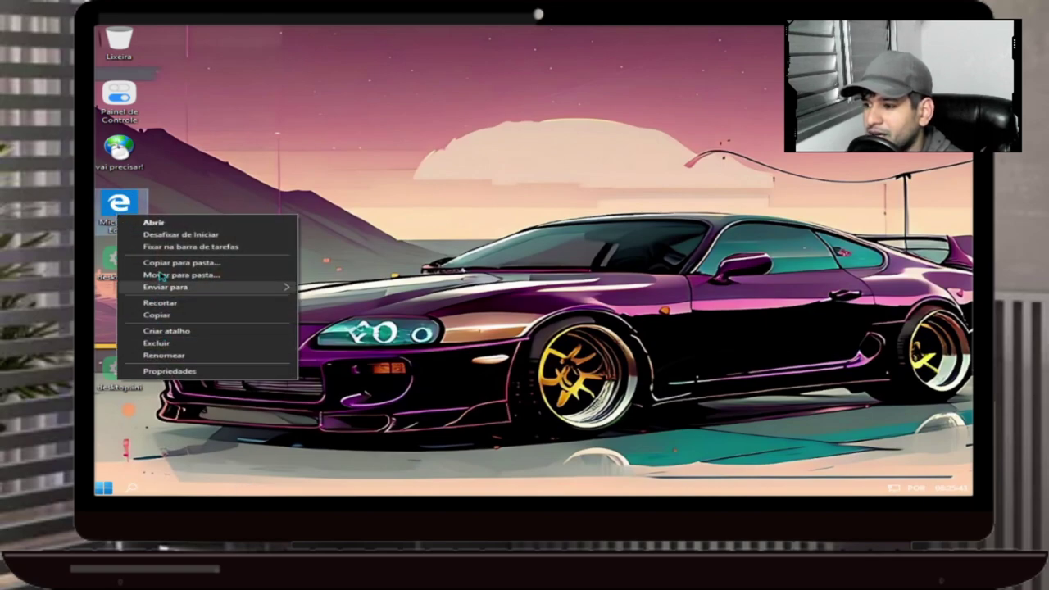
{"action": "left_click", "coordinate": [154, 222]}
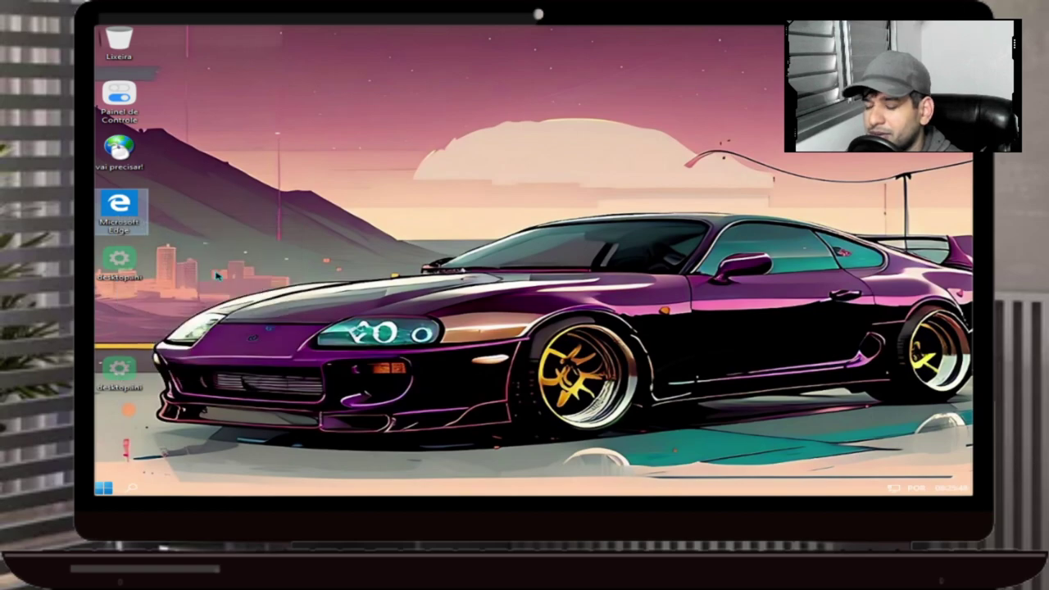
{"action": "right_click", "coordinate": [120, 215]}
{"action": "left_click", "coordinate": [178, 344]}
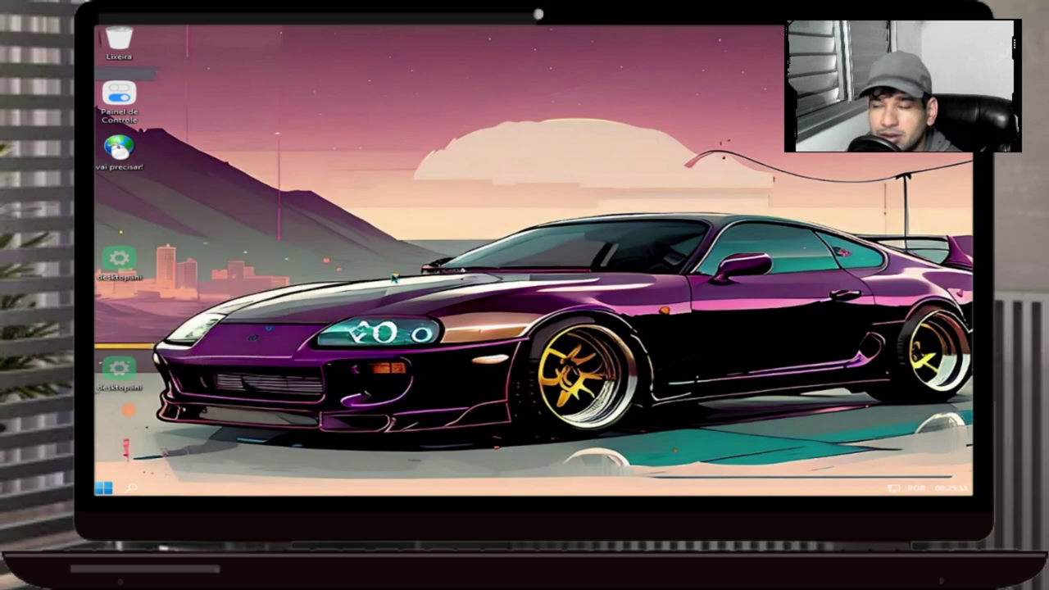
Step: Open the vai precisar! folder on the desktop, and bring up Gerenciador de Tarefas
{"action": "double_click", "coordinate": [127, 167]}
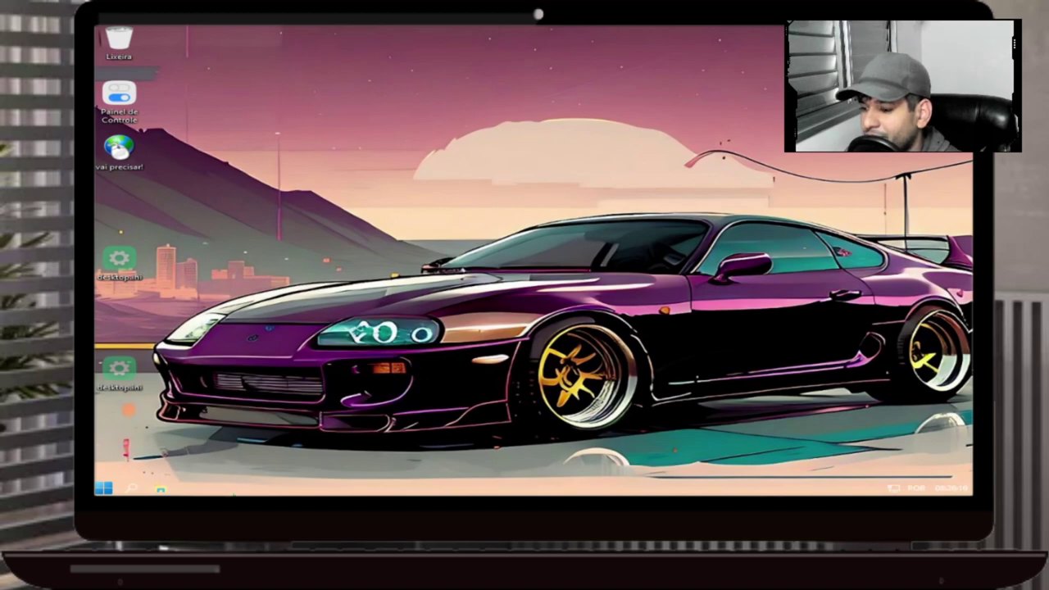
{"action": "right_click", "coordinate": [254, 492]}
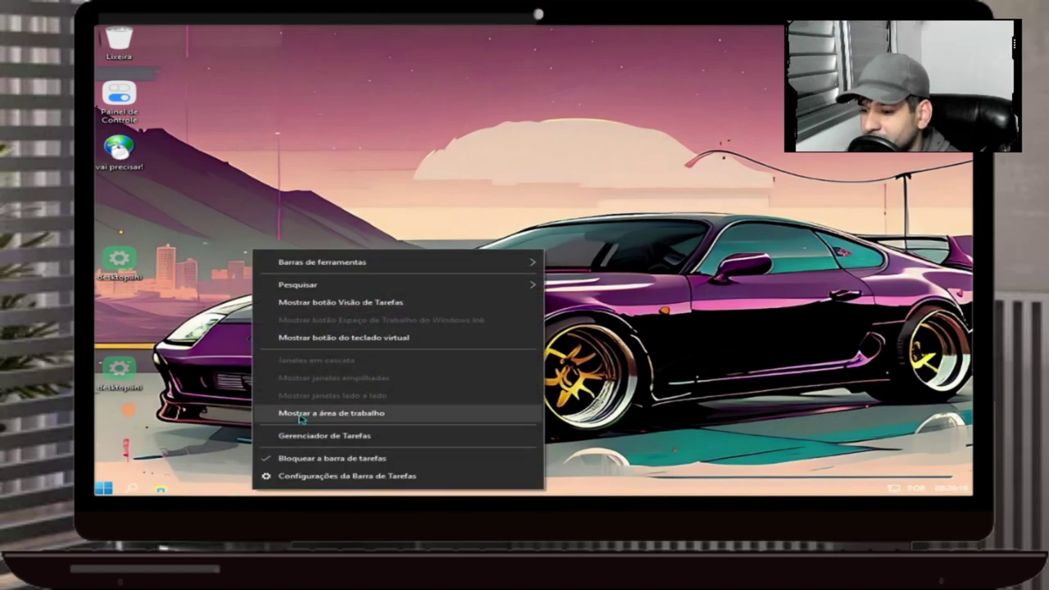
{"action": "left_click", "coordinate": [299, 434]}
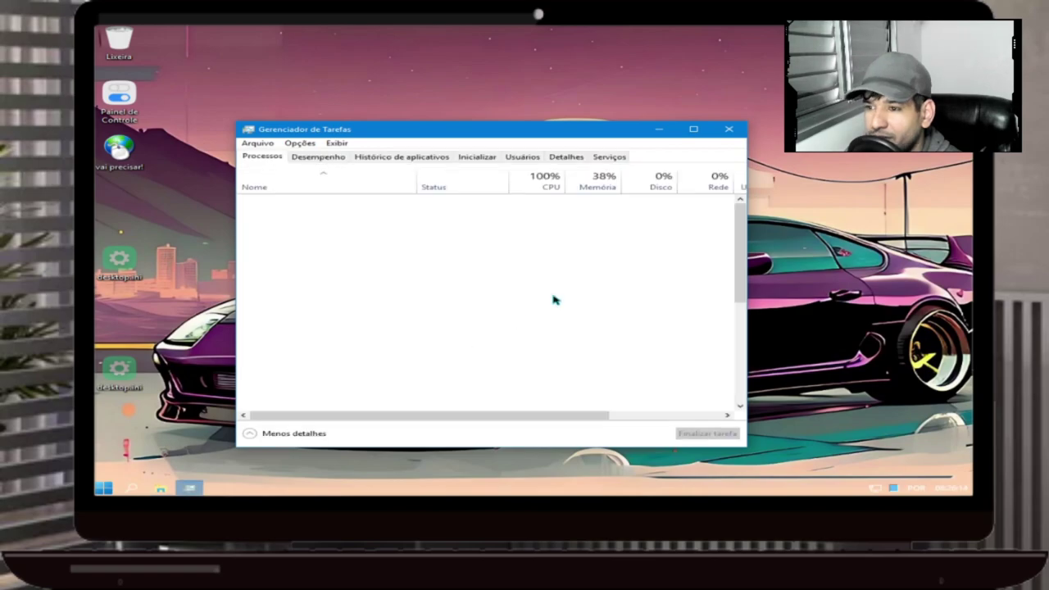
Step: Delete the temporary files with the desktop's Excluir Arquivos Temporários tool
{"action": "right_click", "coordinate": [145, 211]}
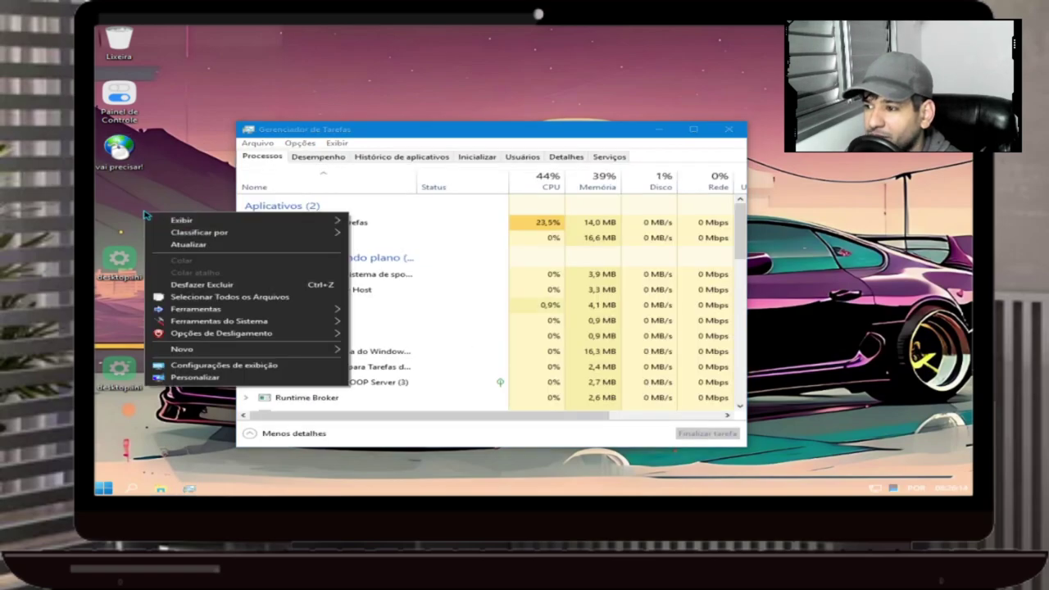
{"action": "mouse_move", "coordinate": [157, 223]}
{"action": "mouse_move", "coordinate": [336, 311]}
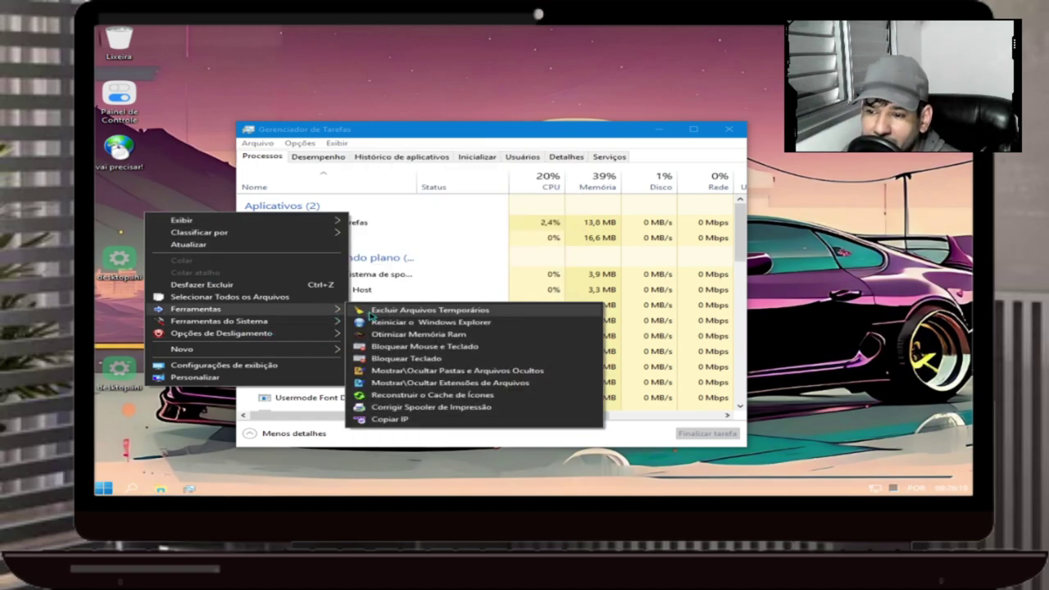
{"action": "left_click", "coordinate": [369, 314]}
Step: Display the memory performance details in Gerenciador de Tarefas
{"action": "right_click", "coordinate": [188, 240]}
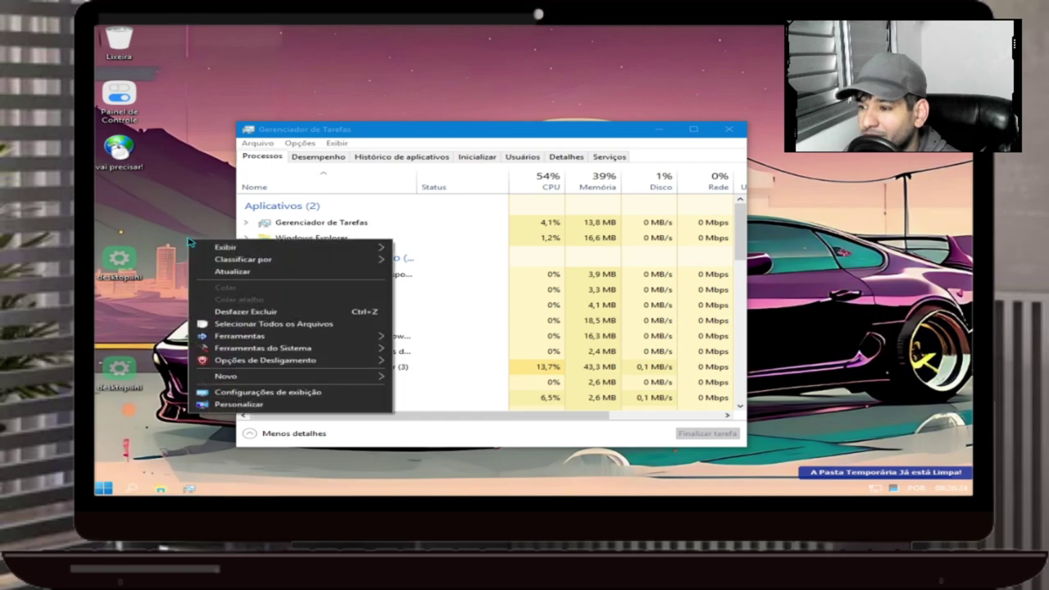
{"action": "left_click", "coordinate": [333, 158]}
{"action": "left_click", "coordinate": [324, 216]}
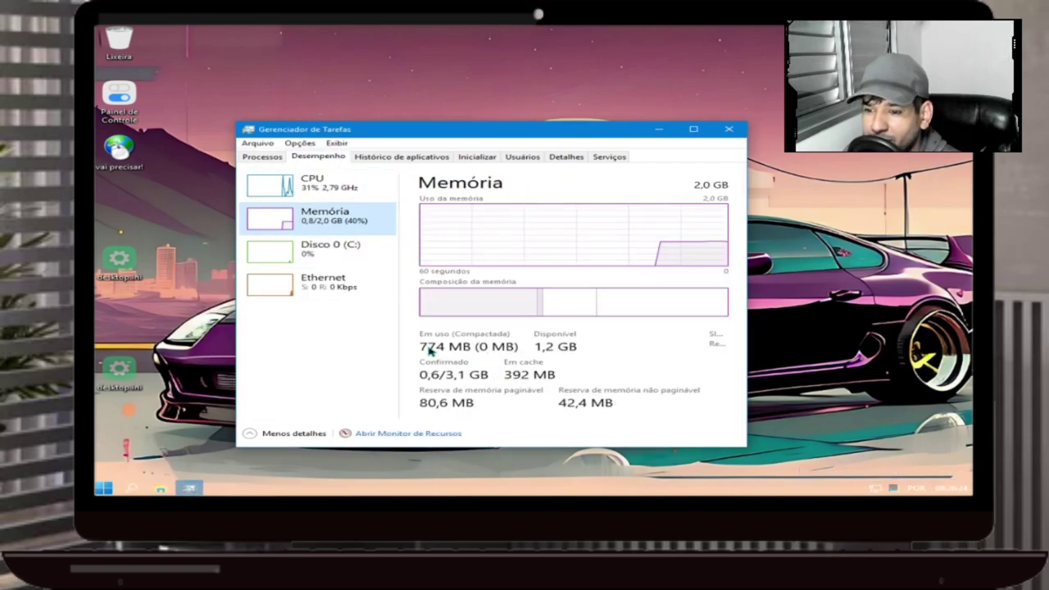
Step: Look over the desktop's Opções de Desligamento, Ferramentas do Sistema and Ferramentas entries
{"action": "right_click", "coordinate": [155, 236]}
{"action": "mouse_move", "coordinate": [250, 353]}
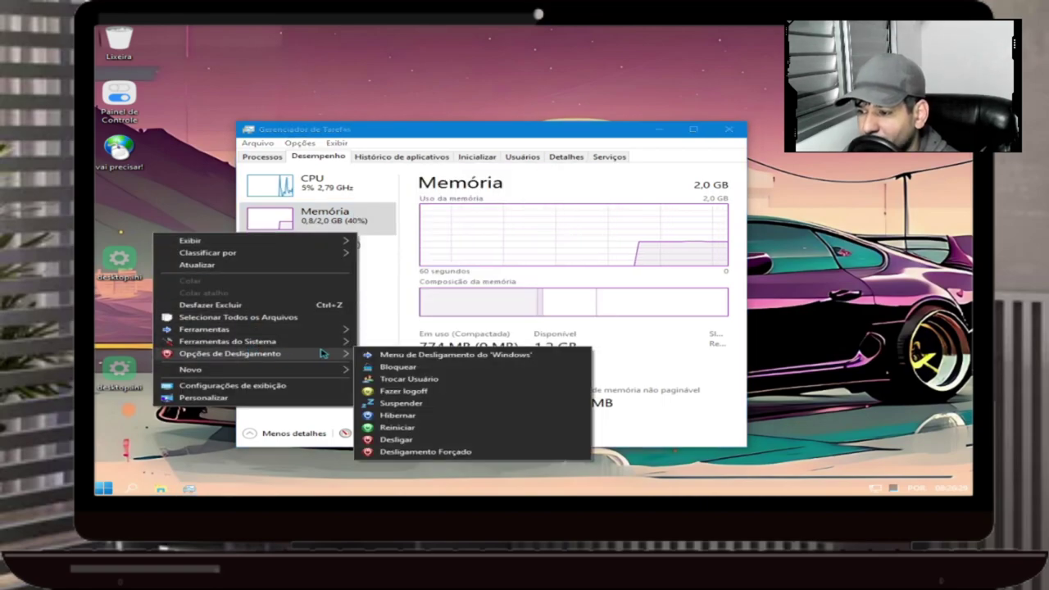
{"action": "mouse_move", "coordinate": [343, 343]}
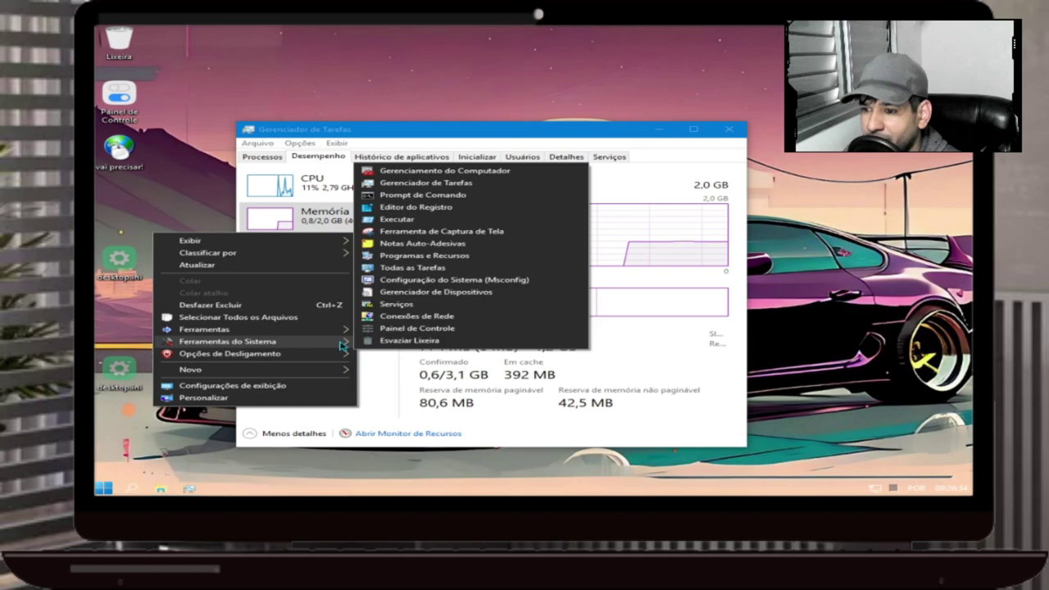
{"action": "mouse_move", "coordinate": [340, 330]}
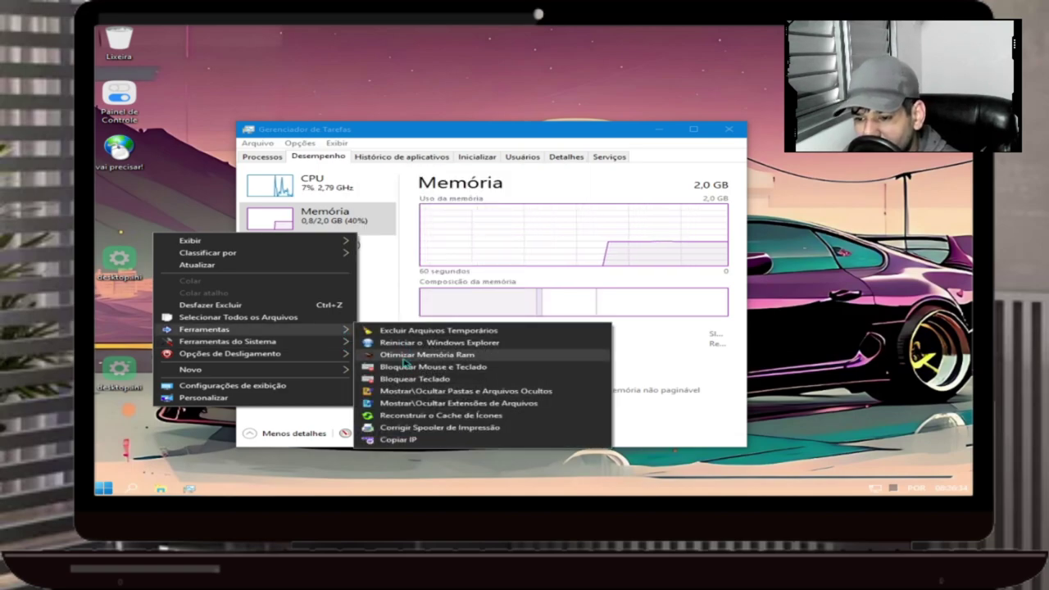
Step: Run Otimizar Memória Ram from the desktop tools, allow EcMenu.exe to make changes, and close Gerenciador de Tarefas
{"action": "right_click", "coordinate": [488, 58]}
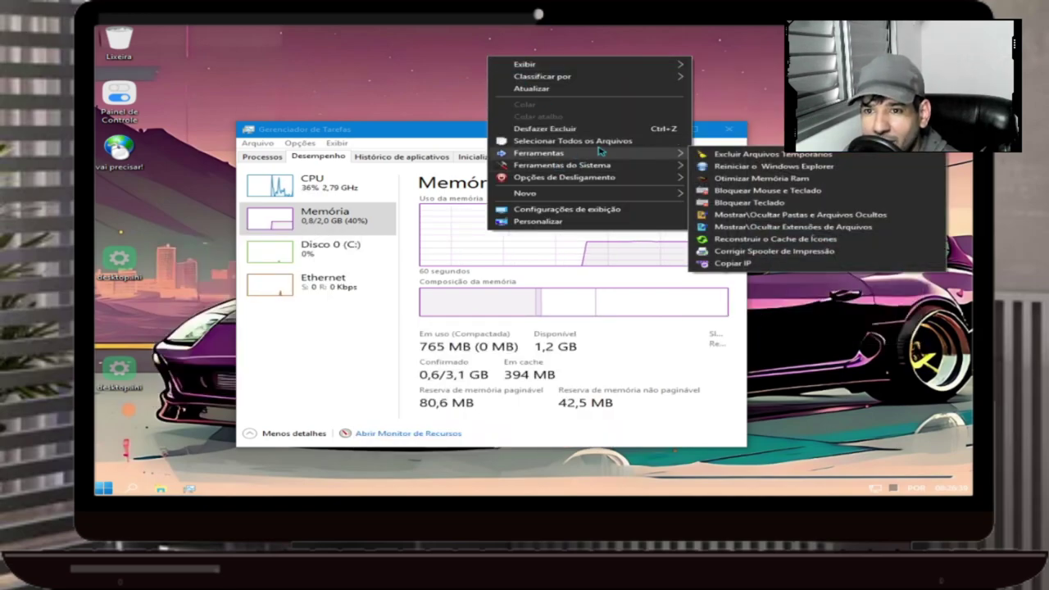
{"action": "mouse_move", "coordinate": [660, 162]}
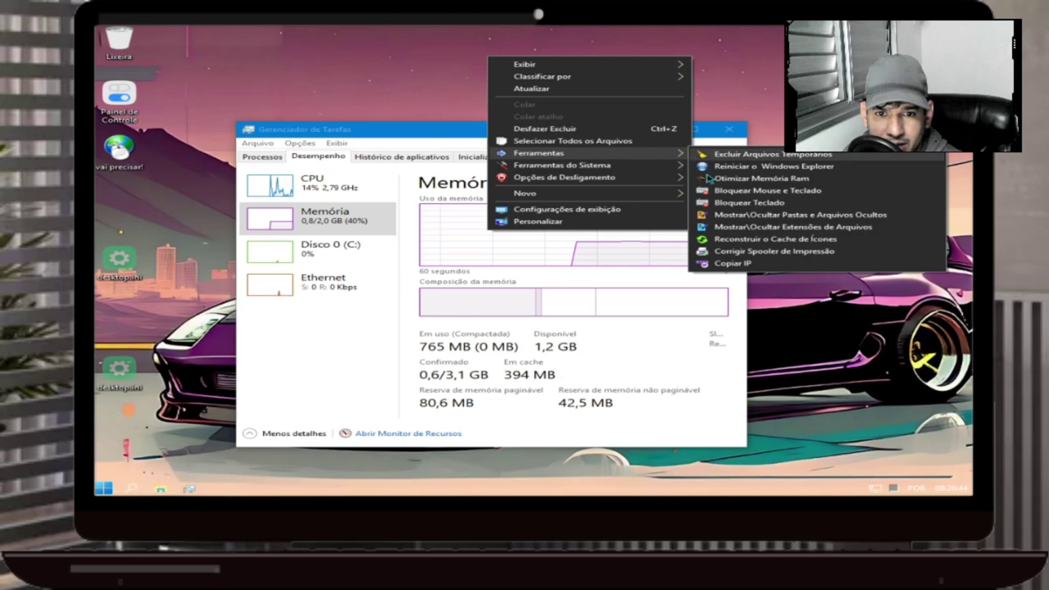
{"action": "left_click", "coordinate": [742, 178]}
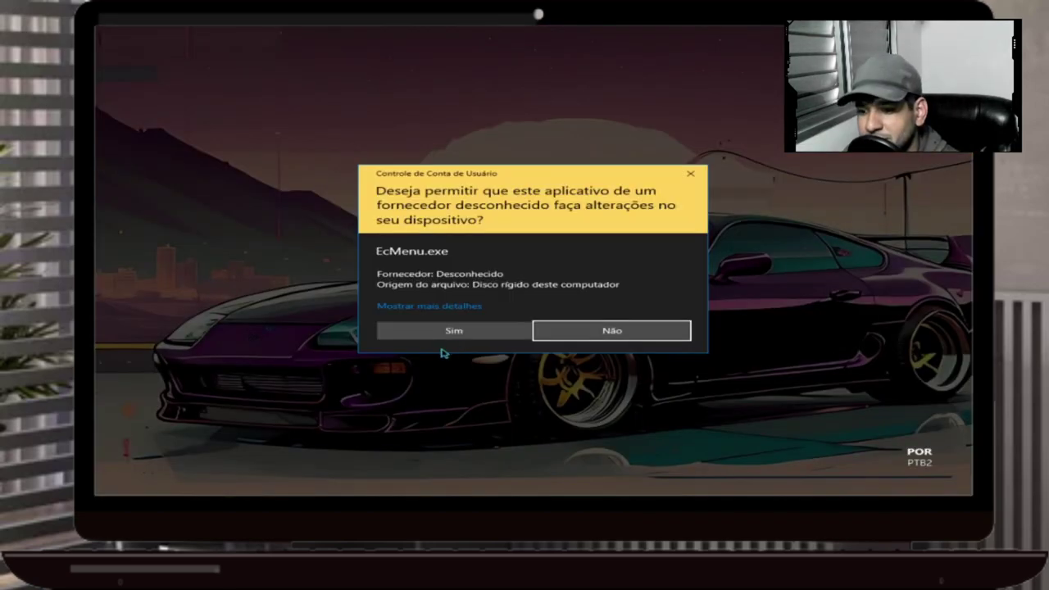
{"action": "left_click", "coordinate": [475, 334]}
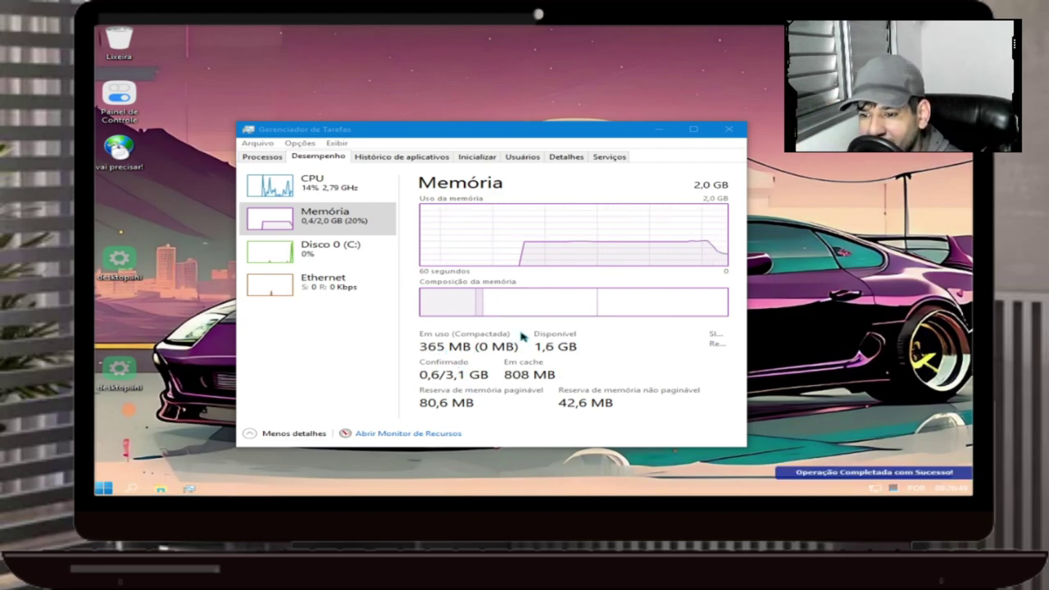
{"action": "left_click", "coordinate": [730, 133]}
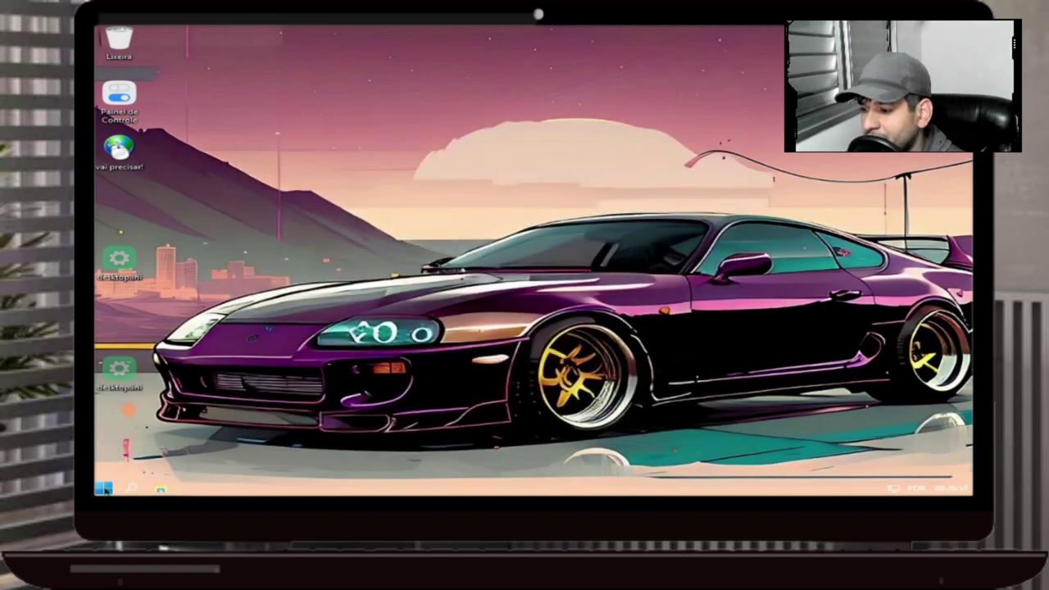
Step: Open the Start menu's properties in StartIsBack and go to the Aparência settings
{"action": "key", "text": "super+x"}
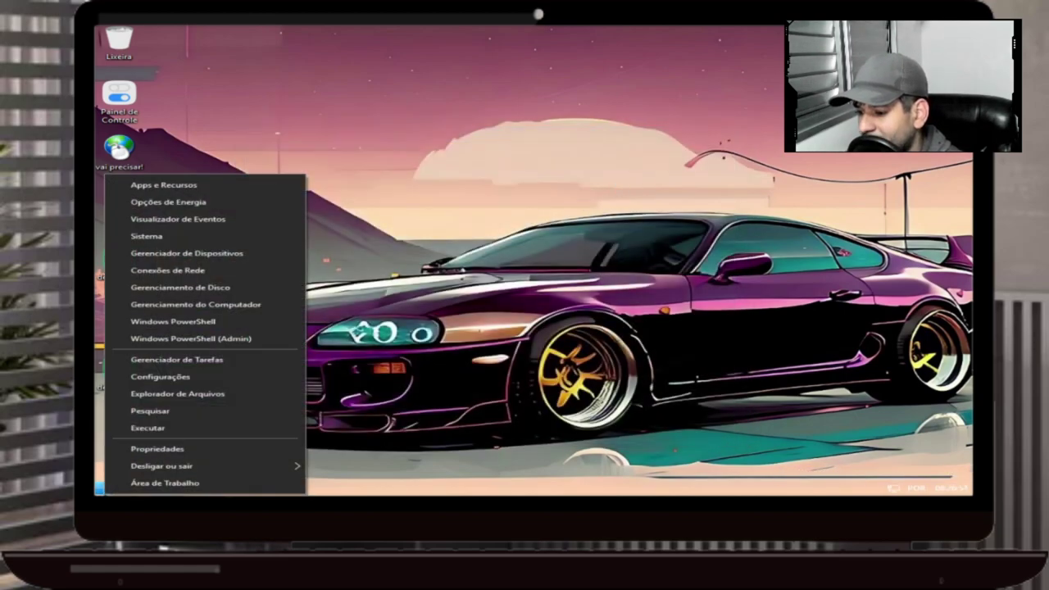
{"action": "left_click", "coordinate": [164, 451]}
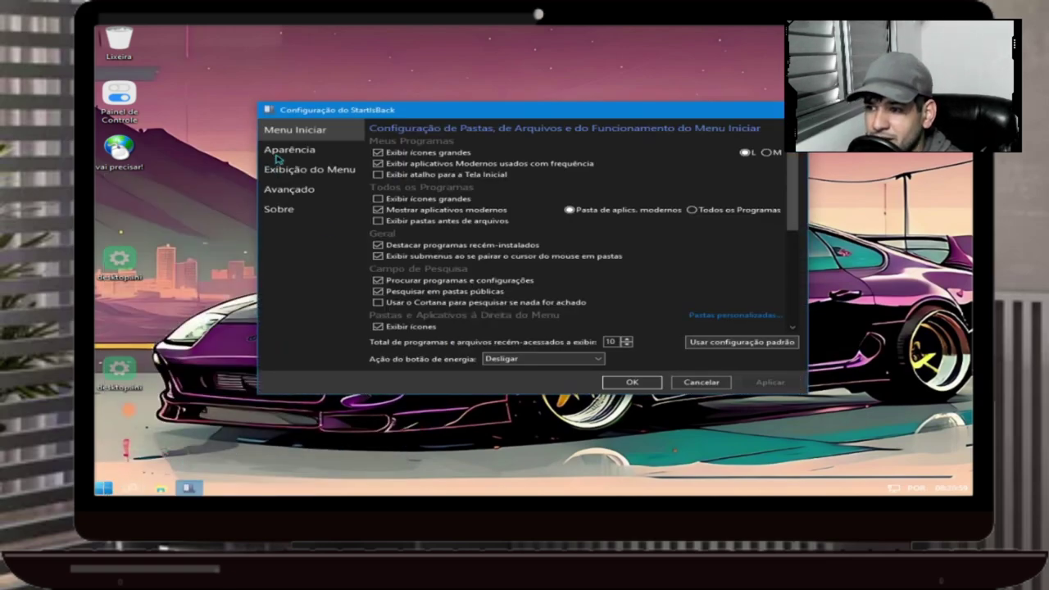
{"action": "left_click", "coordinate": [279, 156]}
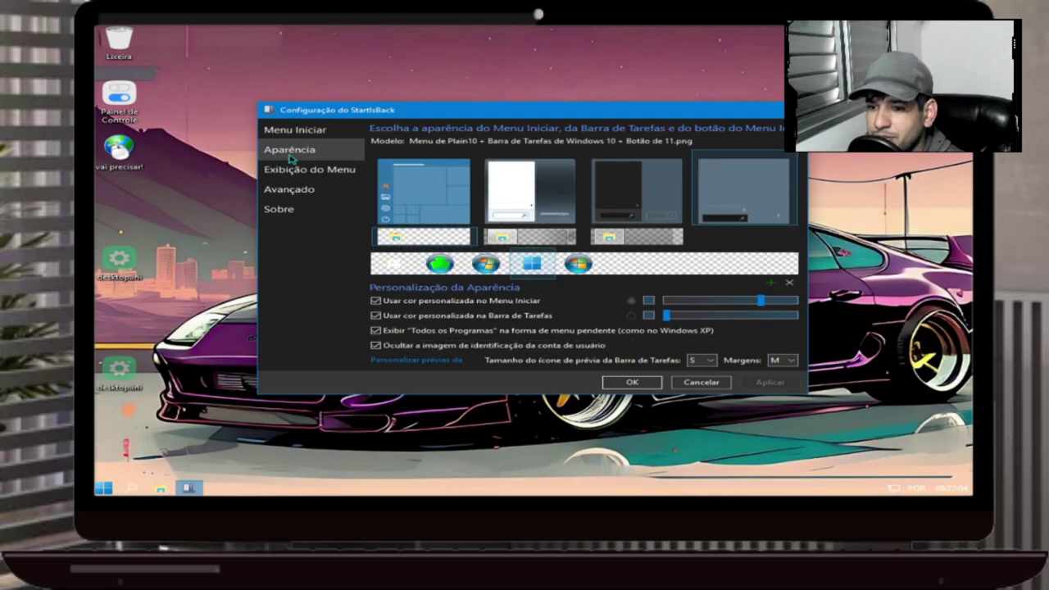
Step: Try the white Windows and green Start button styles, applying each, and restore the Windows 11 button
{"action": "left_click", "coordinate": [395, 263]}
{"action": "left_click", "coordinate": [776, 385]}
{"action": "left_click", "coordinate": [440, 263]}
{"action": "left_click", "coordinate": [771, 382]}
{"action": "left_click", "coordinate": [532, 264]}
{"action": "left_click", "coordinate": [763, 384]}
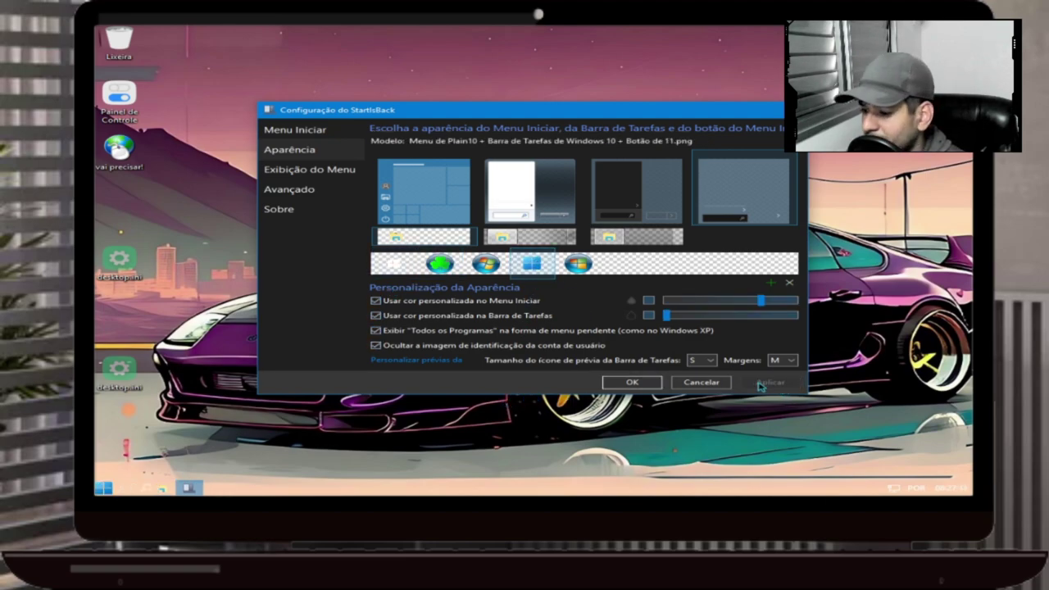
Step: Set the Start menu's custom colour to black, apply it, and check the Start menu
{"action": "left_click", "coordinate": [649, 302]}
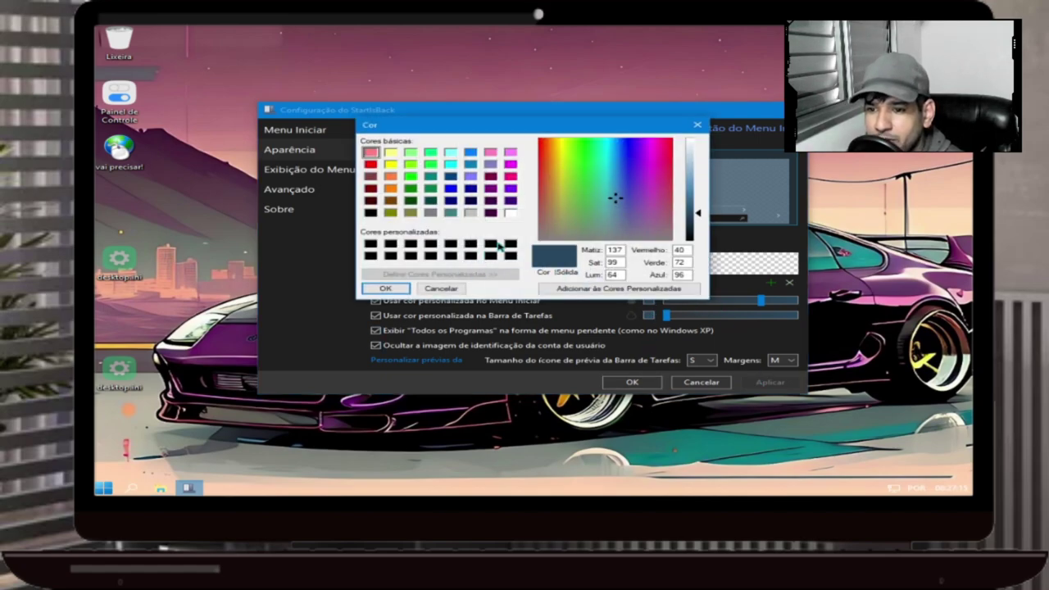
{"action": "left_click", "coordinate": [495, 246]}
{"action": "left_click", "coordinate": [385, 288]}
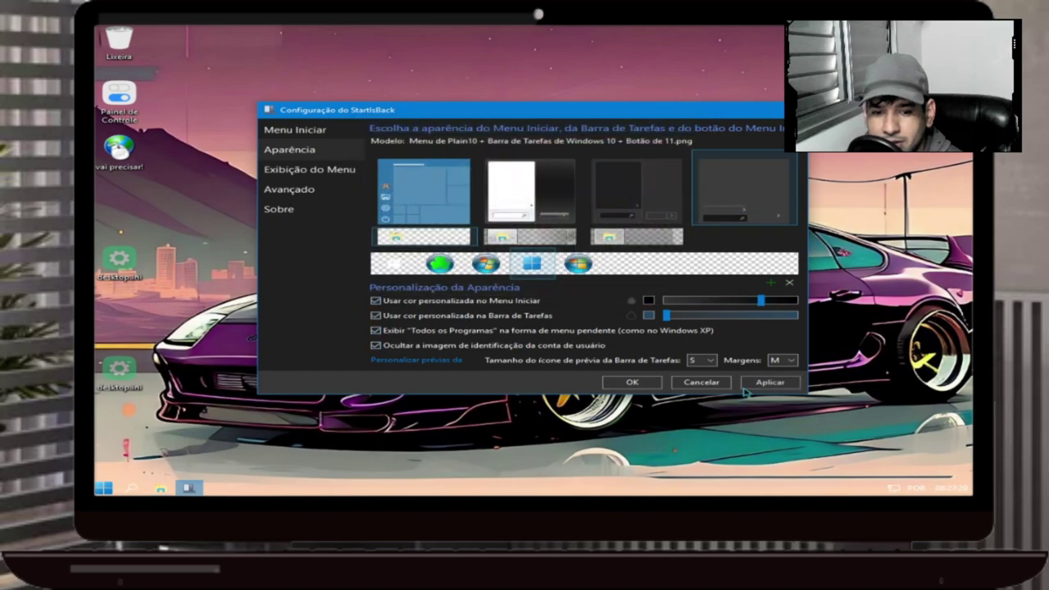
{"action": "left_click", "coordinate": [104, 488]}
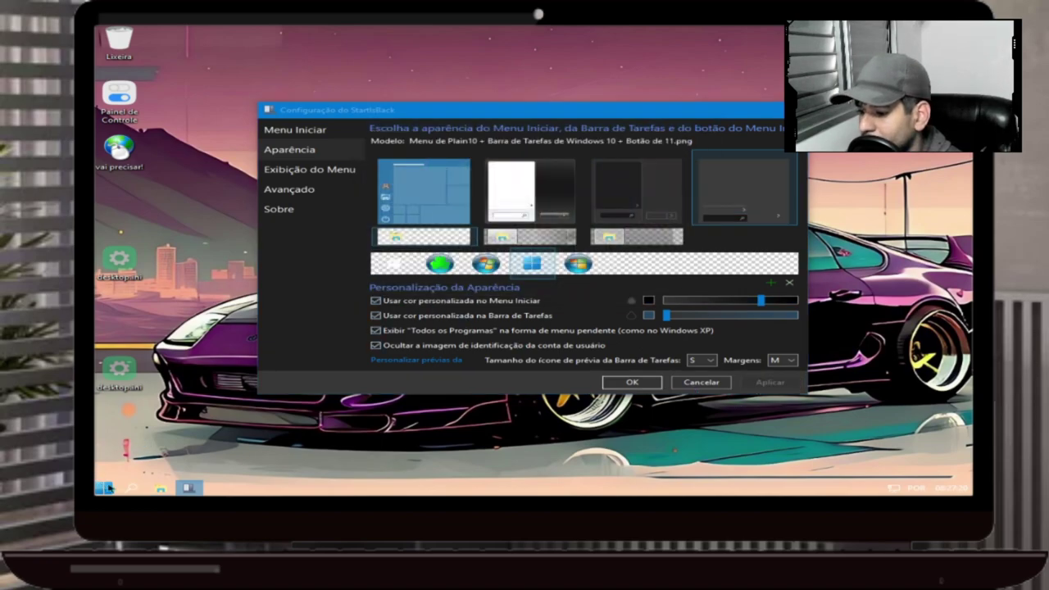
{"action": "left_click", "coordinate": [109, 489]}
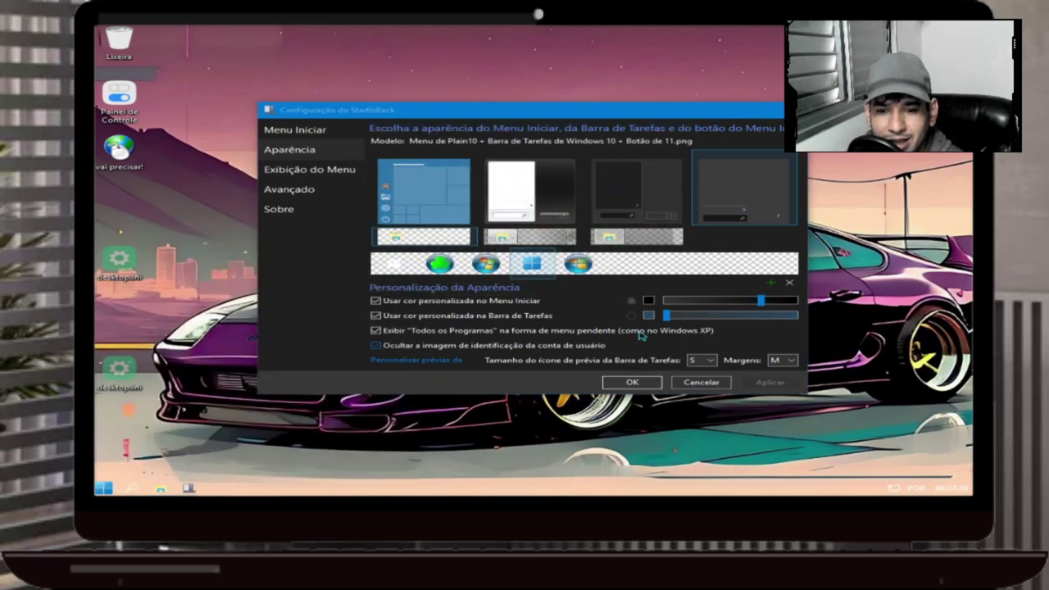
Step: Set the taskbar's custom colour to black with 100% opacity and apply it
{"action": "left_click", "coordinate": [649, 315]}
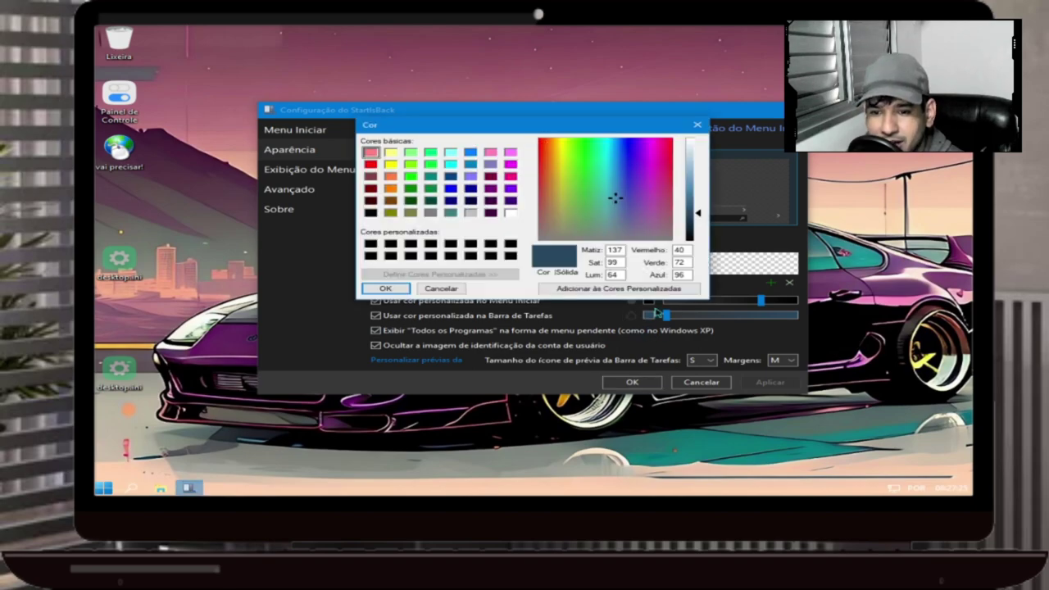
{"action": "left_click", "coordinate": [510, 245]}
{"action": "left_click", "coordinate": [402, 288]}
{"action": "left_click", "coordinate": [788, 315]}
{"action": "left_click", "coordinate": [788, 315]}
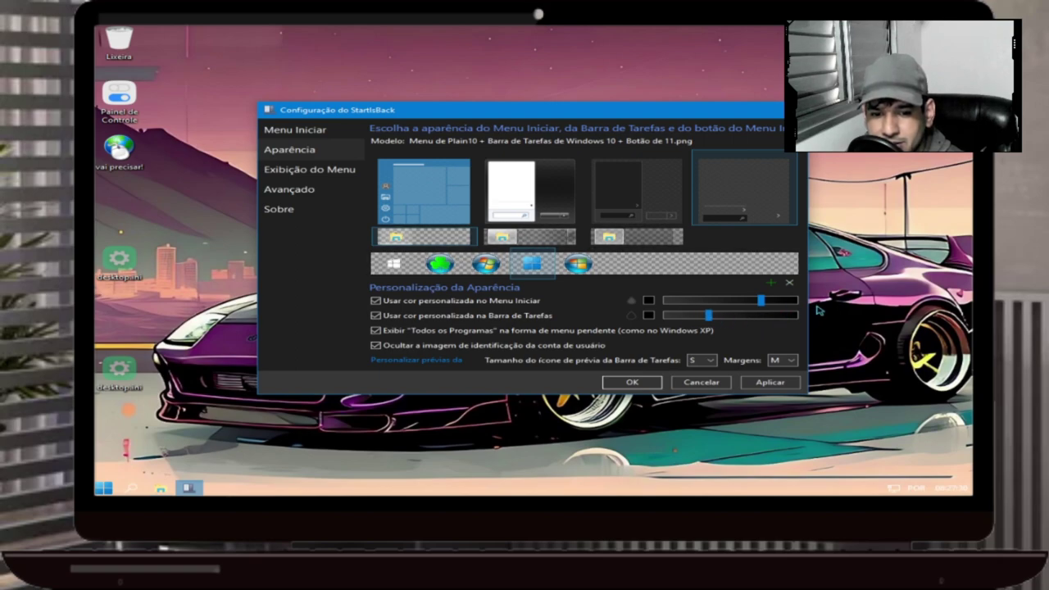
{"action": "left_click_drag", "start_coordinate": [710, 316], "coordinate": [794, 315]}
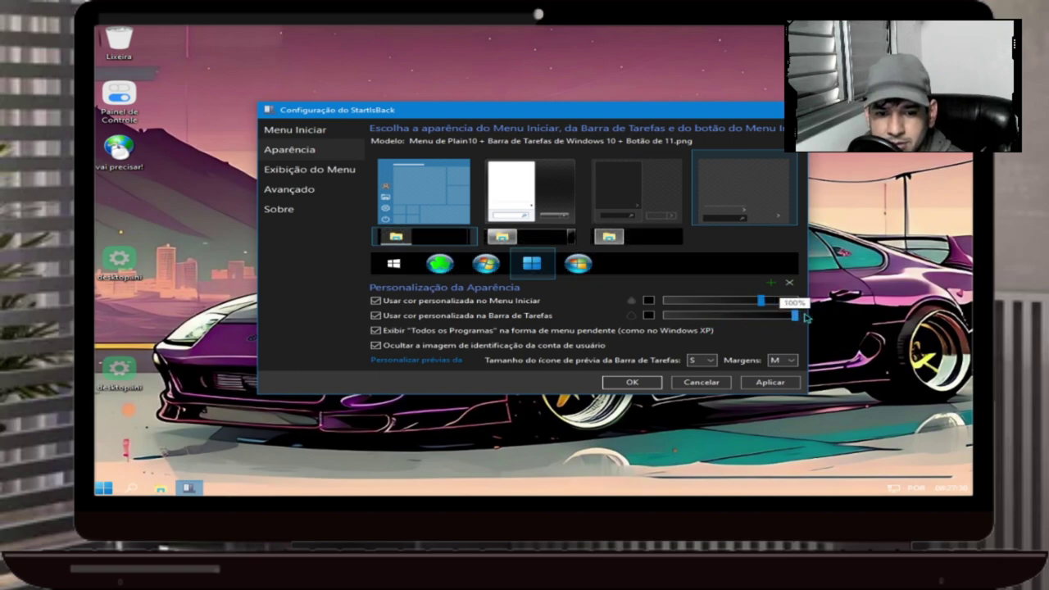
{"action": "left_click", "coordinate": [751, 383]}
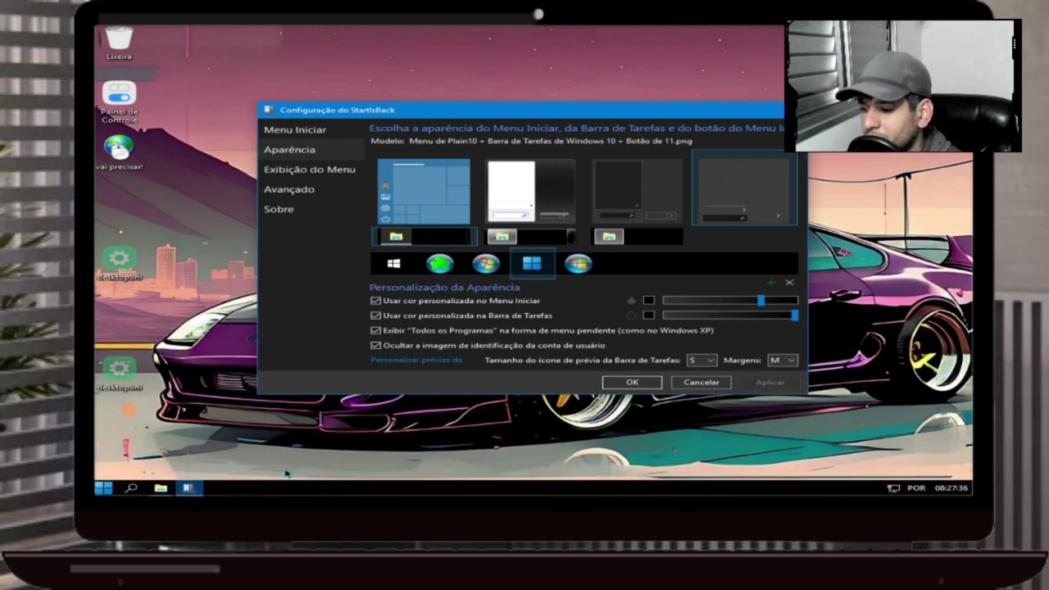
Step: Check the Start menu with the applied colours, and save and close the StartIsBack configuration
{"action": "key", "text": "super"}
{"action": "key", "text": "super"}
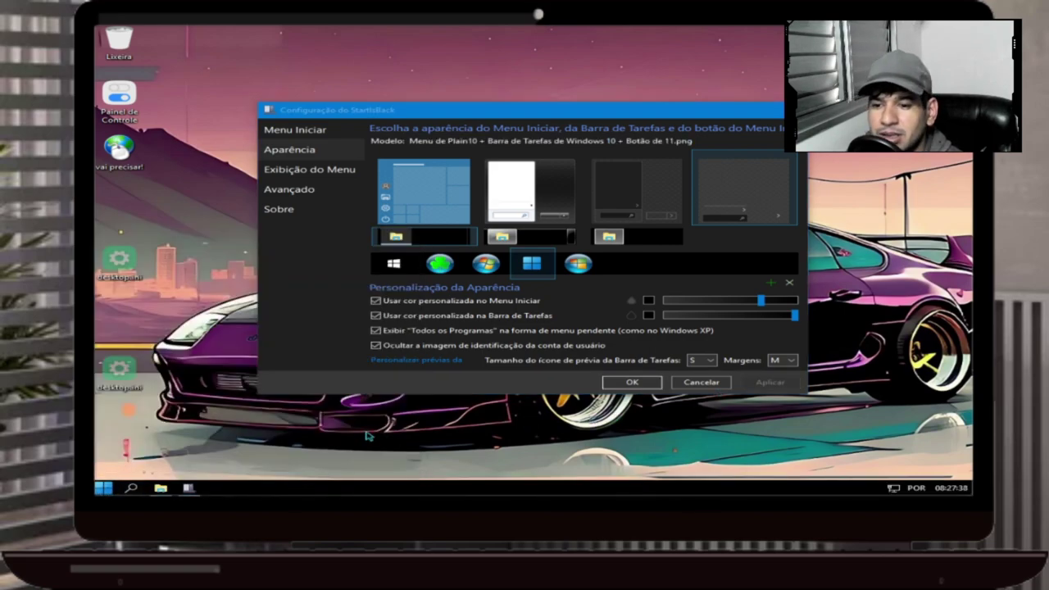
{"action": "left_click", "coordinate": [633, 383]}
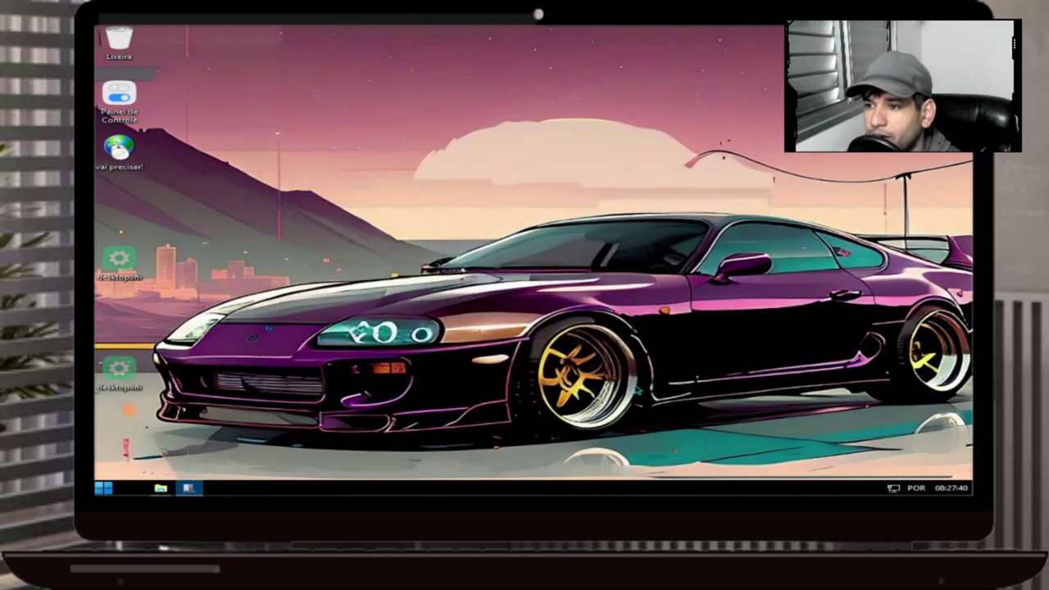
Step: Run Microsoft Edge Chromium Setup.exe from the vai precisar! folder as administrator and allow it to make changes
{"action": "double_click", "coordinate": [121, 151]}
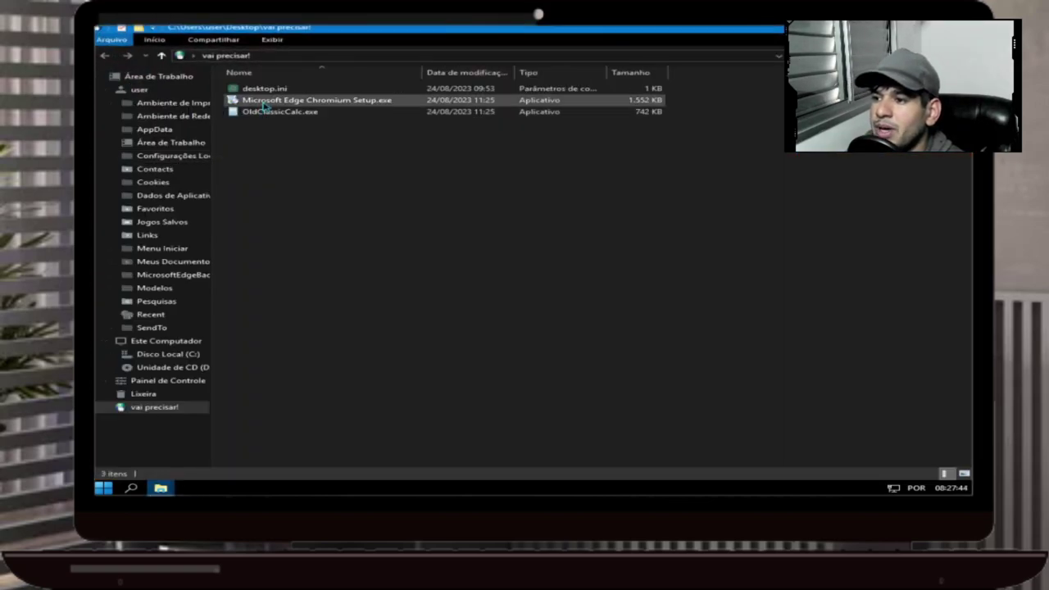
{"action": "right_click", "coordinate": [266, 102]}
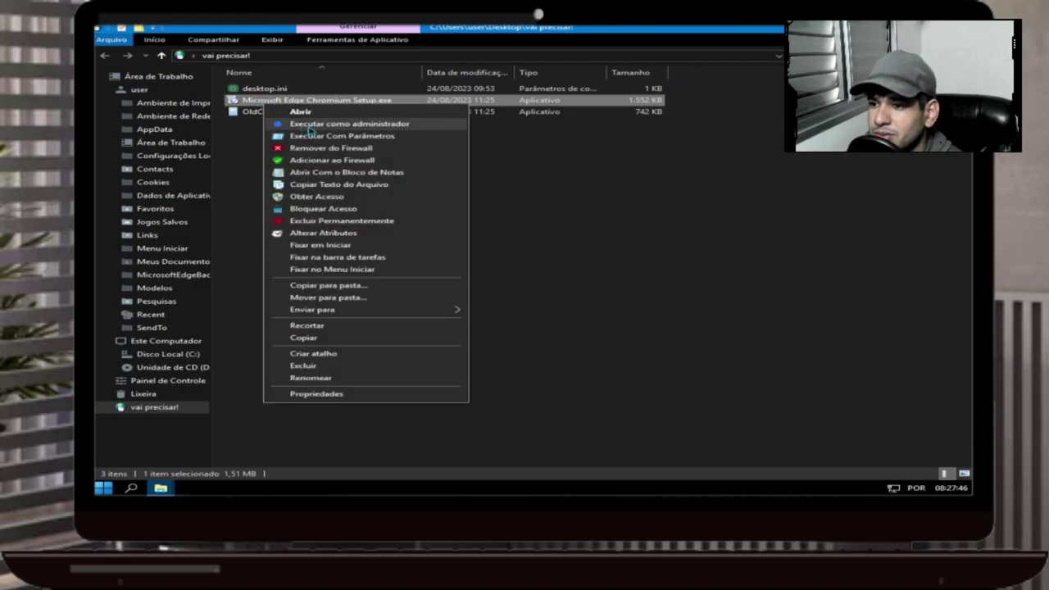
{"action": "left_click", "coordinate": [344, 124]}
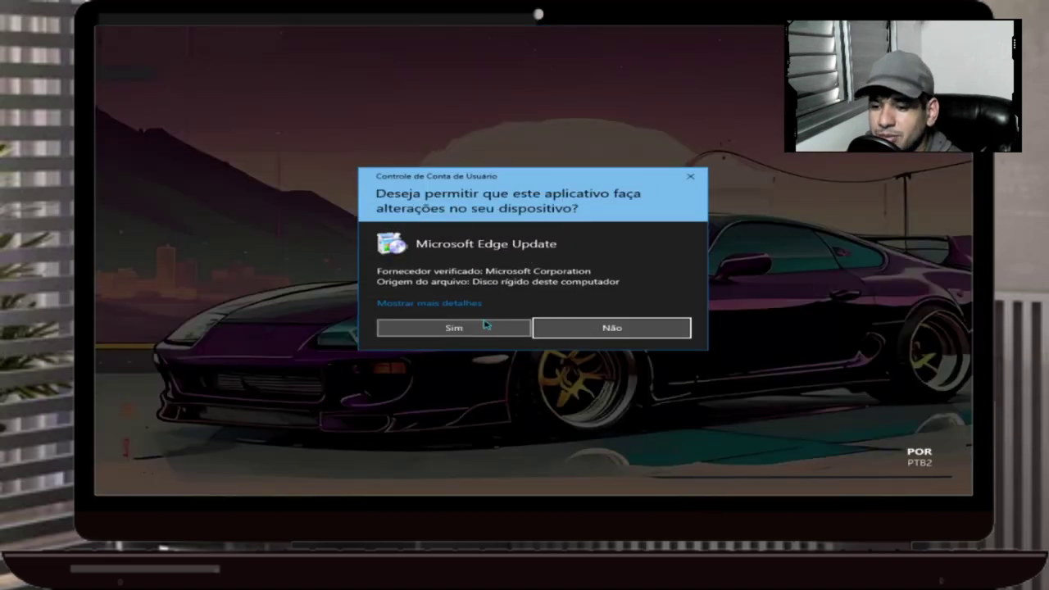
{"action": "left_click", "coordinate": [485, 328]}
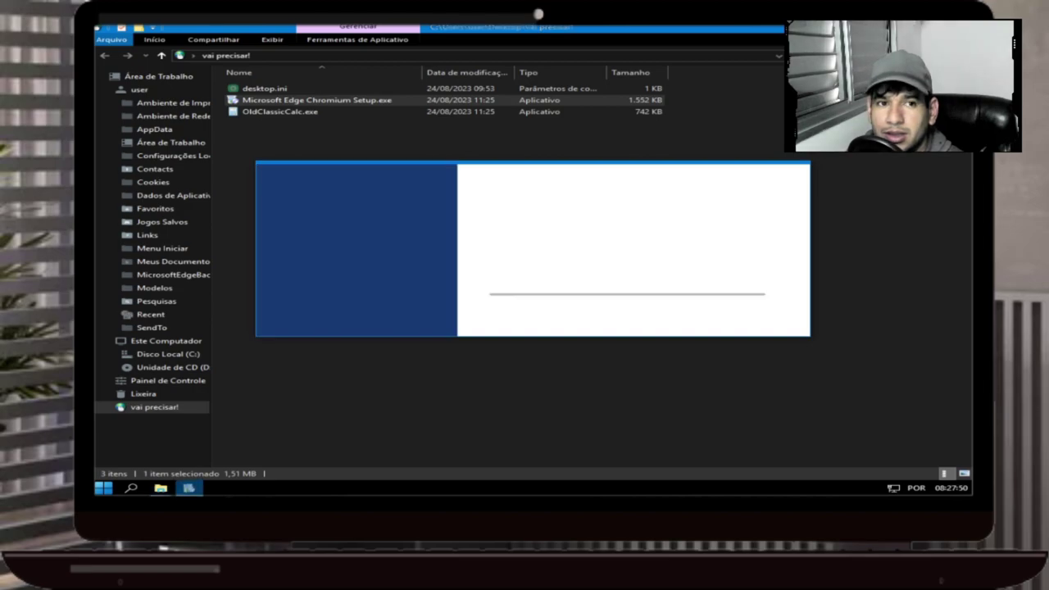
Step: Show the desktop and hide hidden folders and files with the Mostrar\Ocultar Pastas e Arquivos Ocultos tool
{"action": "key", "text": "super+d"}
{"action": "left_click", "coordinate": [738, 190]}
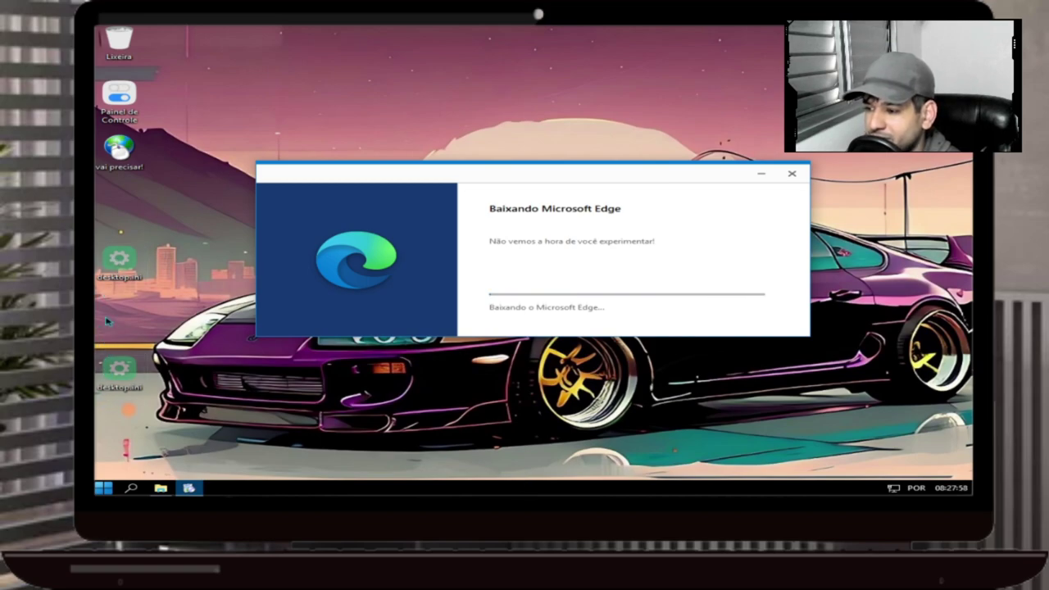
{"action": "right_click", "coordinate": [147, 191]}
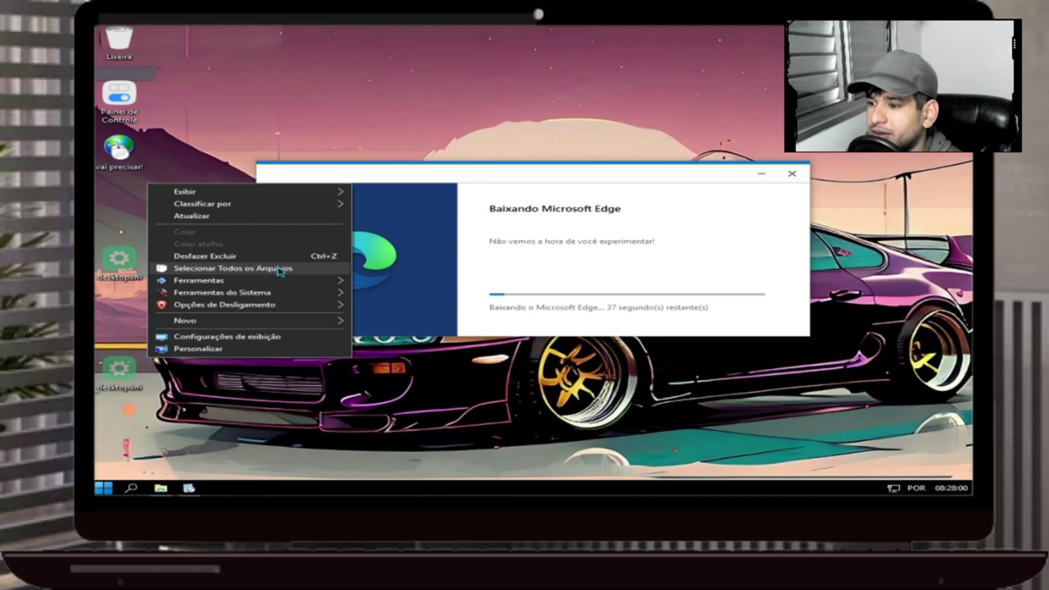
{"action": "mouse_move", "coordinate": [238, 280]}
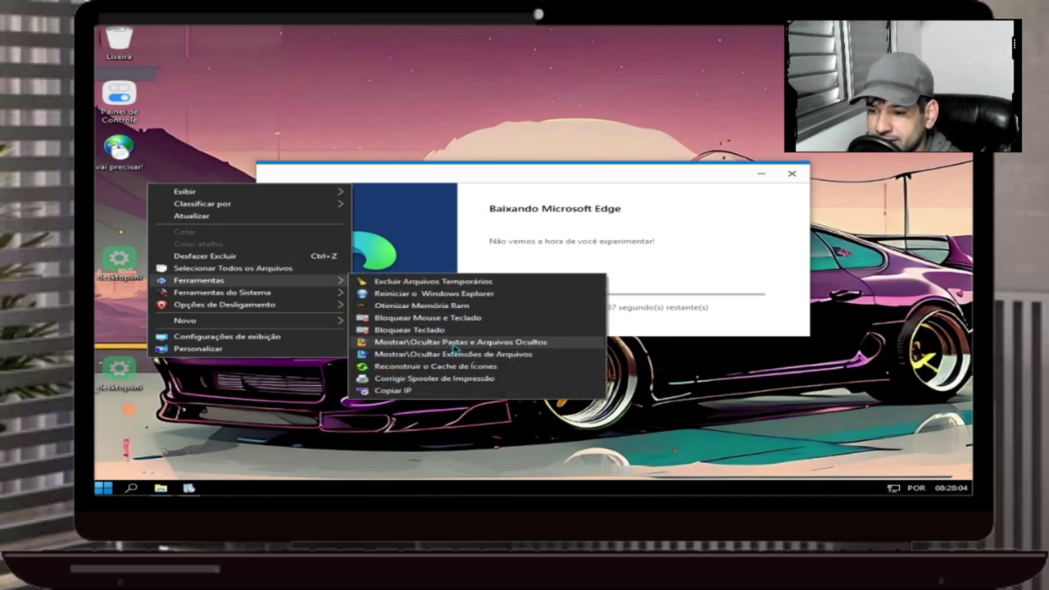
{"action": "left_click", "coordinate": [454, 345]}
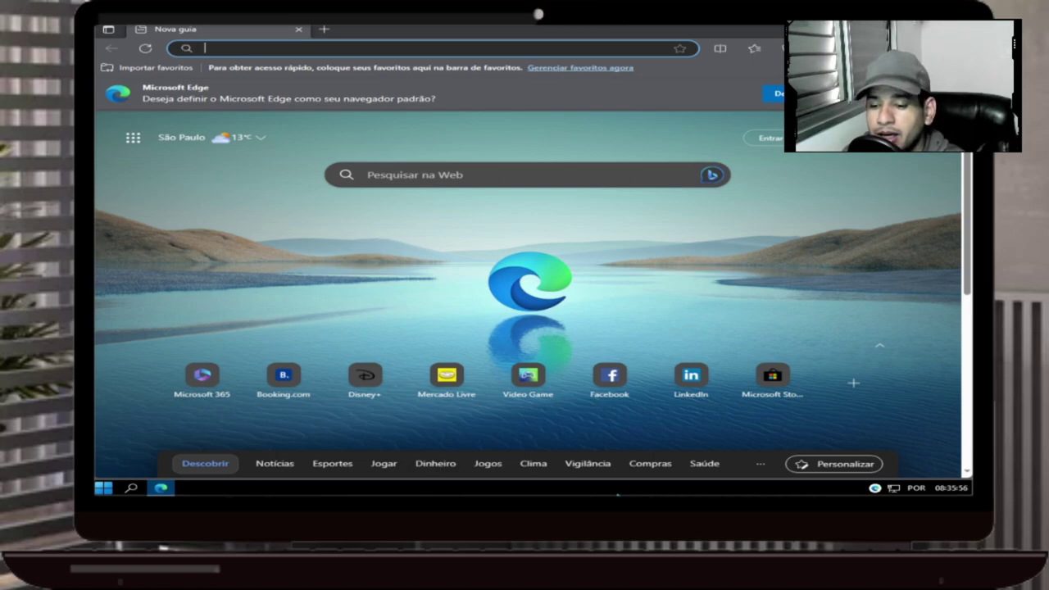
Step: Open Task Manager, show its list of services, and open the Windows Services console from there
{"action": "right_click", "coordinate": [357, 493]}
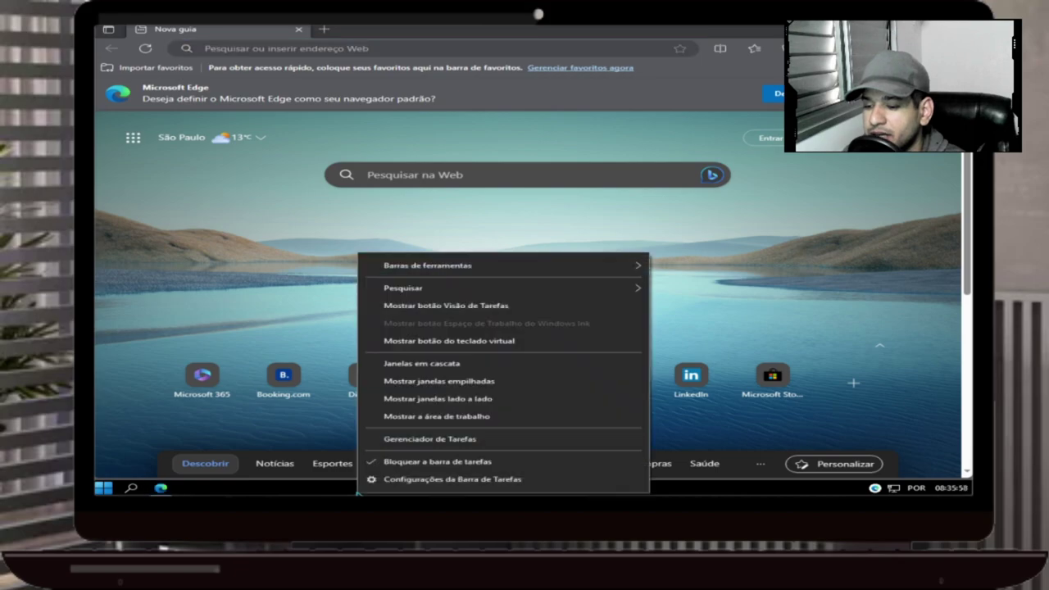
{"action": "left_click", "coordinate": [428, 439]}
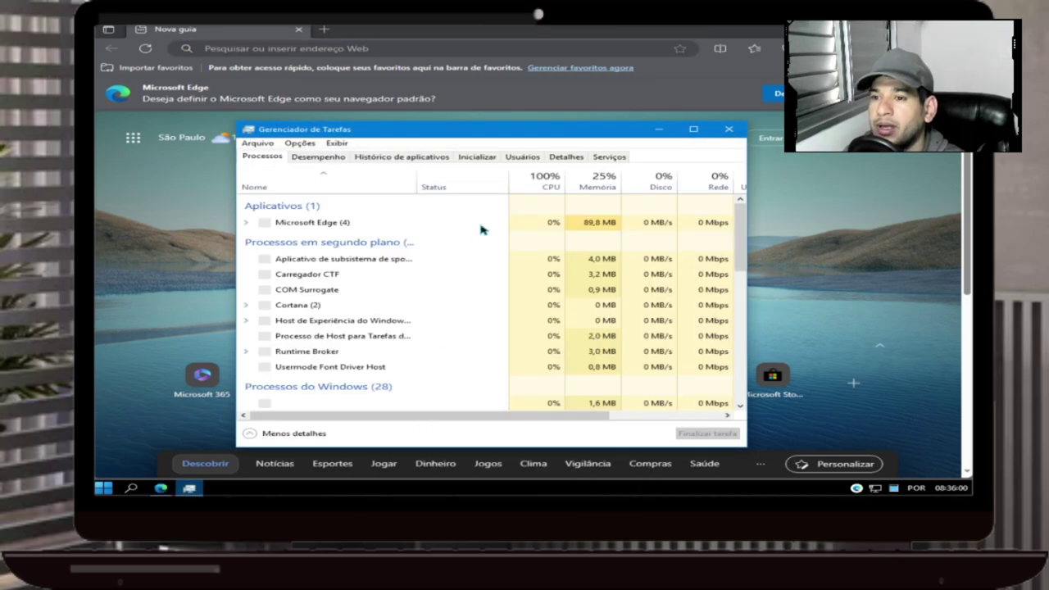
{"action": "left_click", "coordinate": [606, 156]}
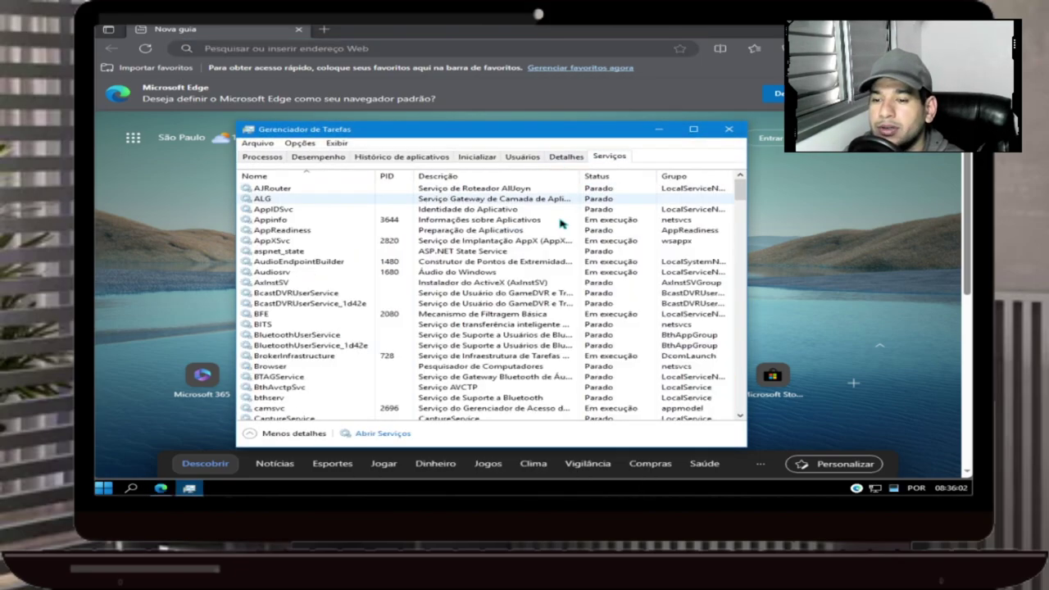
{"action": "left_click", "coordinate": [369, 437]}
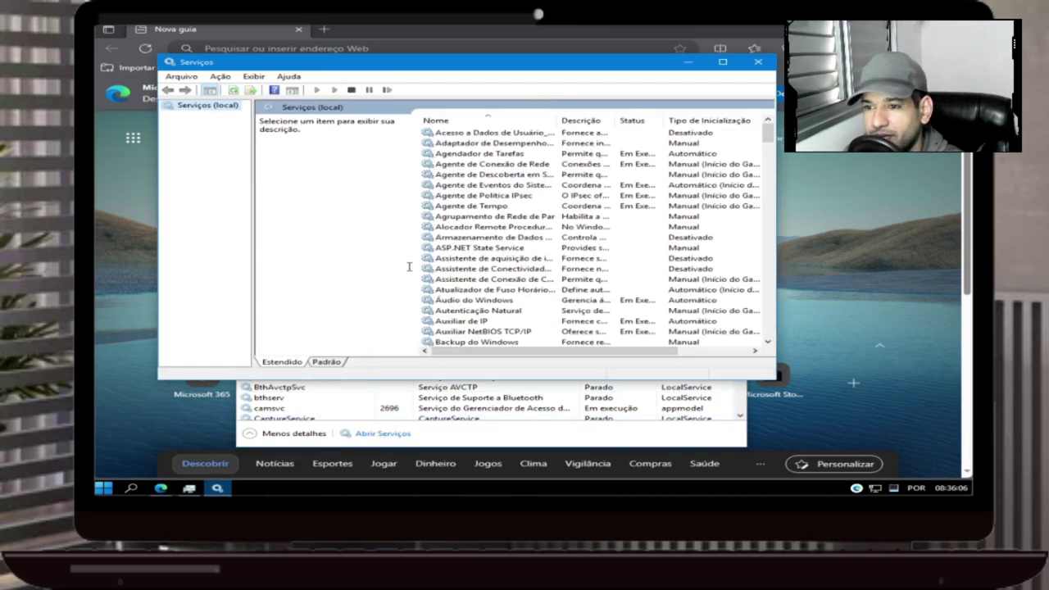
Step: Find the SysMain service and set its startup type to Automático, applying and confirming the change
{"action": "left_click", "coordinate": [466, 227]}
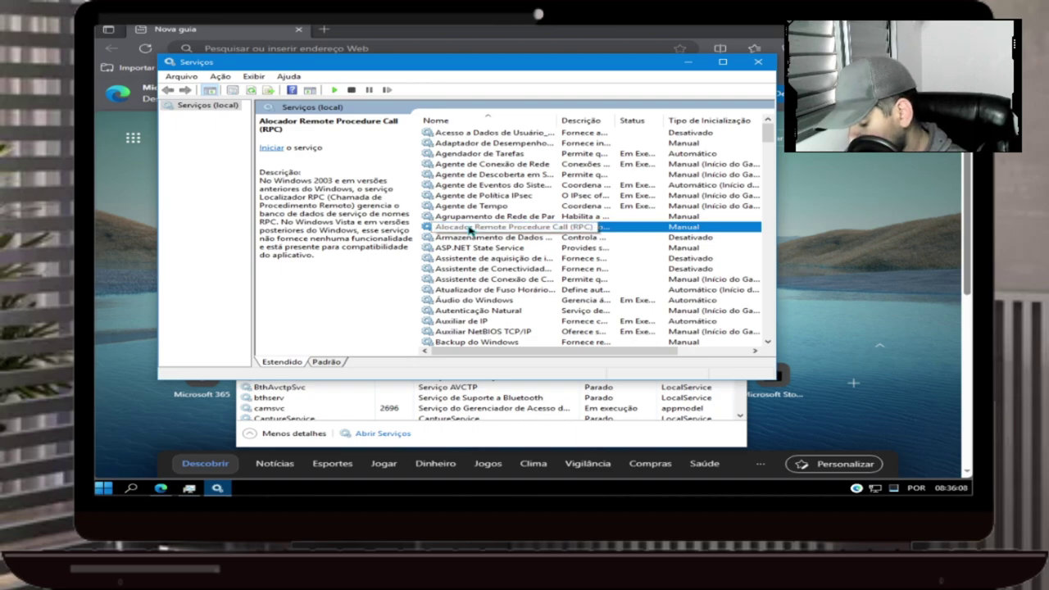
{"action": "key", "text": "s"}
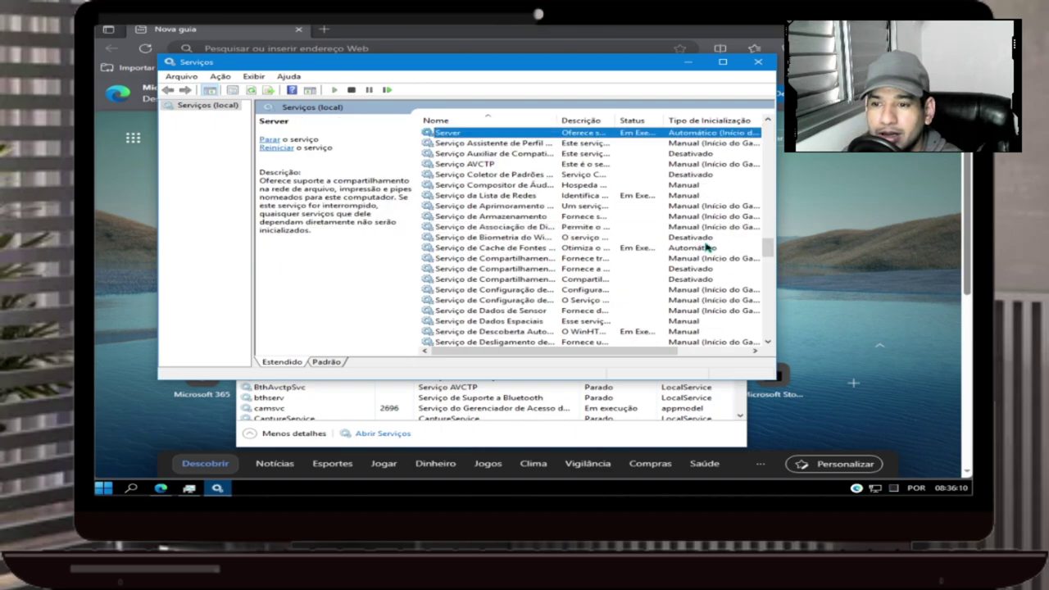
{"action": "left_click_drag", "start_coordinate": [768, 246], "coordinate": [774, 349]}
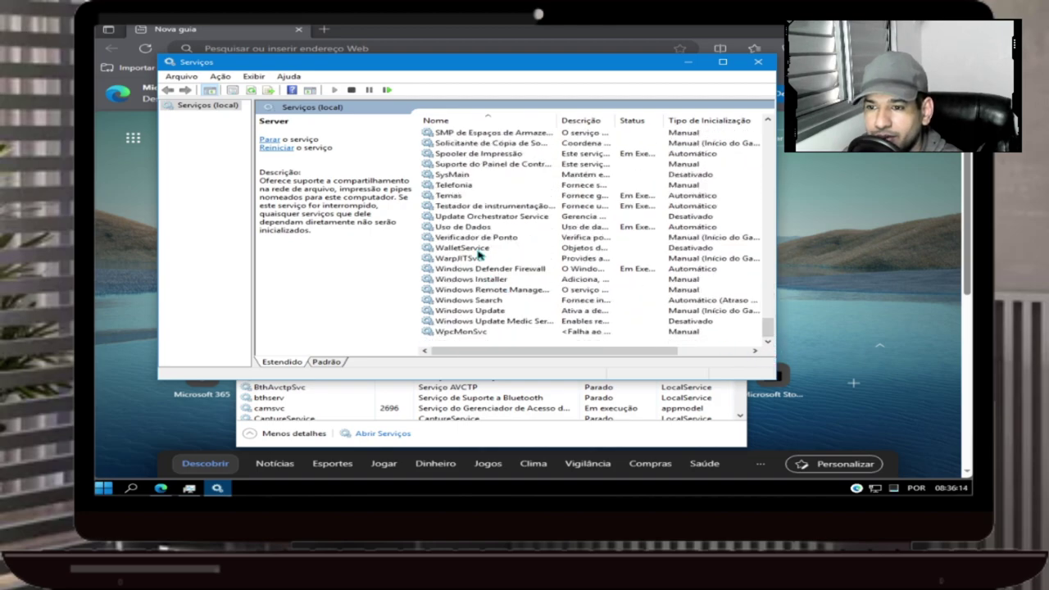
{"action": "double_click", "coordinate": [456, 176]}
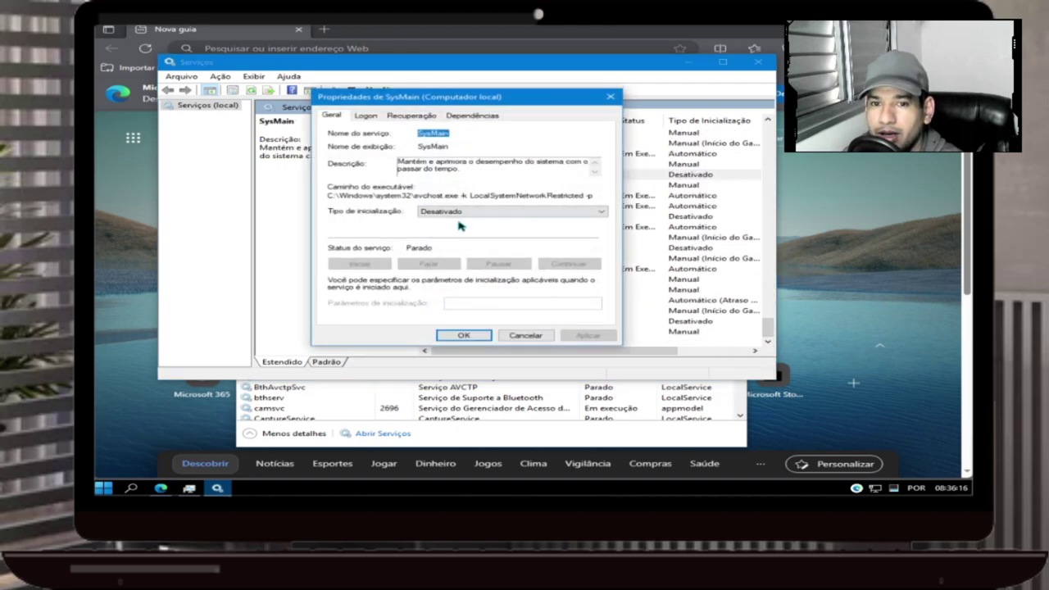
{"action": "left_click", "coordinate": [481, 214]}
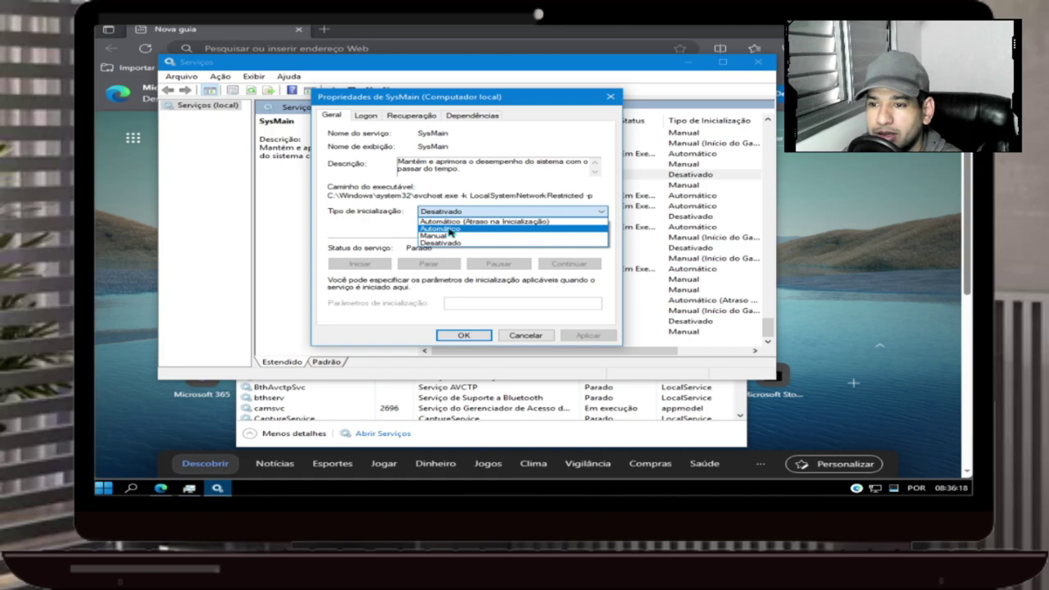
{"action": "left_click", "coordinate": [450, 232]}
{"action": "left_click", "coordinate": [590, 336]}
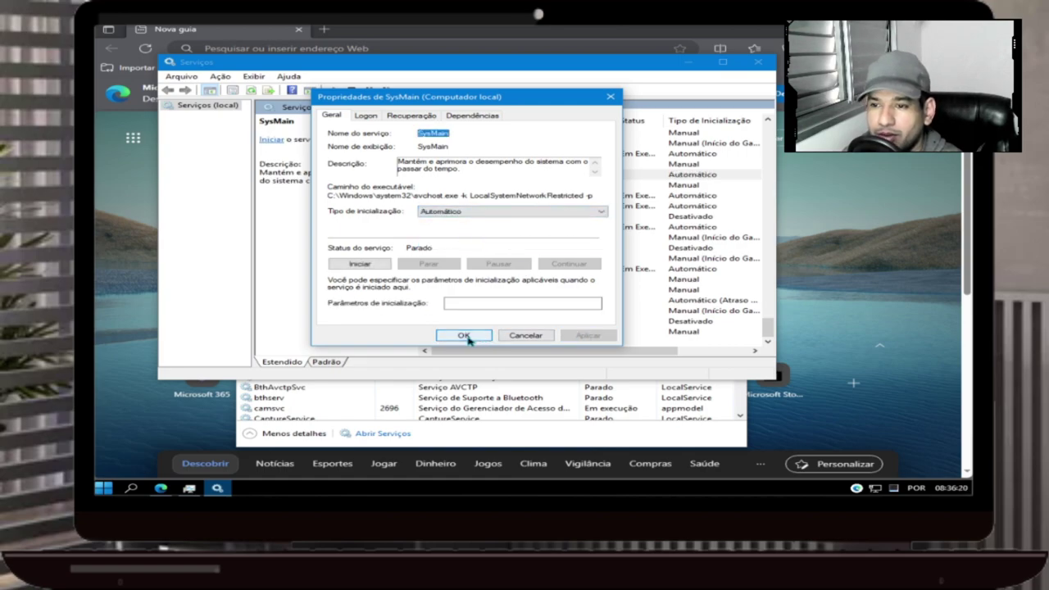
{"action": "left_click", "coordinate": [464, 336]}
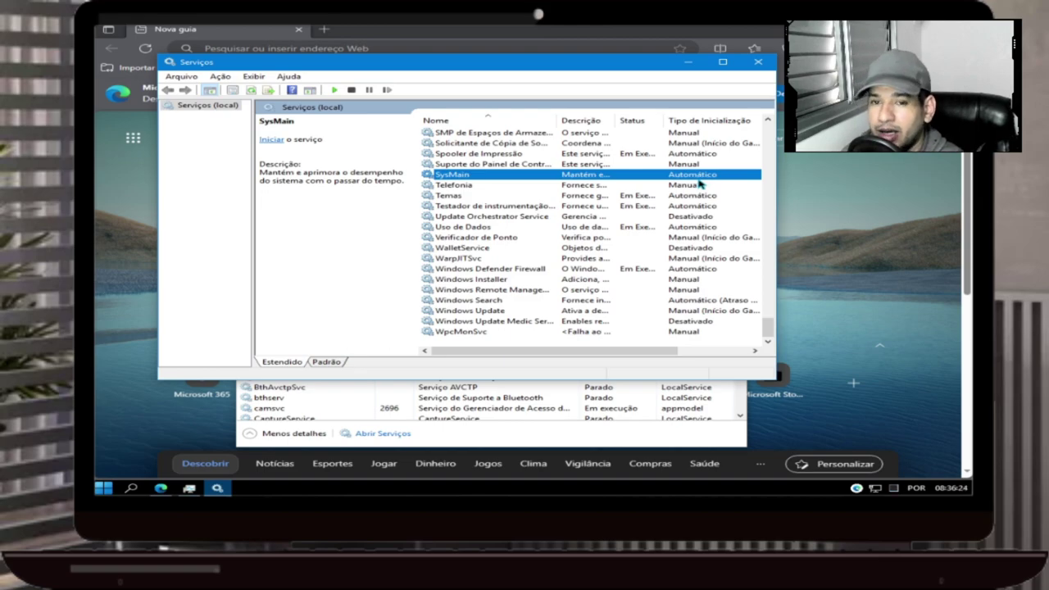
Step: Set the SysMain service's startup type to Desativado, apply and confirm it, and close the Services console
{"action": "double_click", "coordinate": [530, 176]}
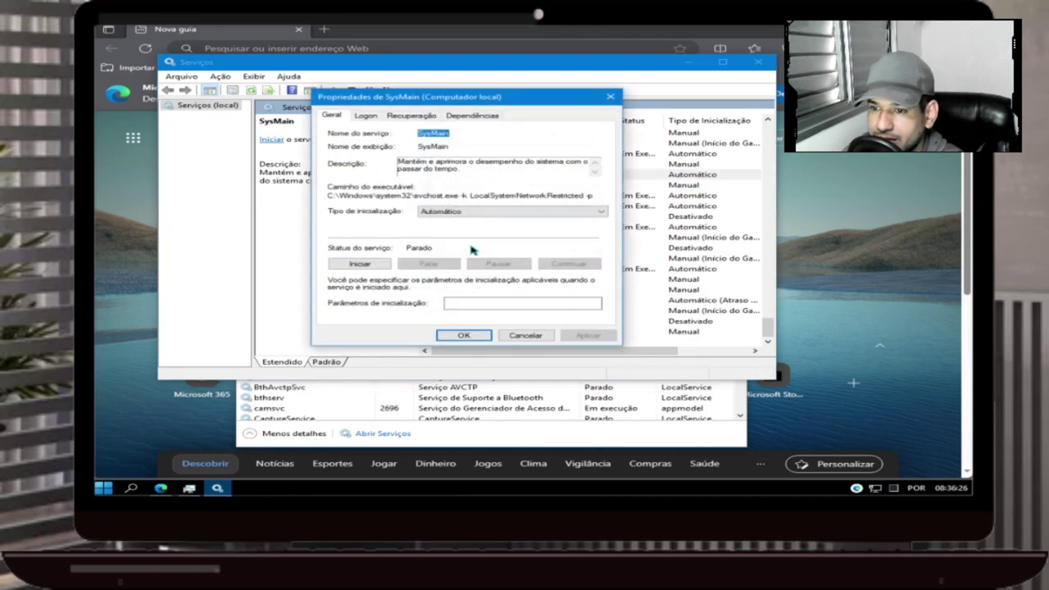
{"action": "left_click", "coordinate": [505, 212]}
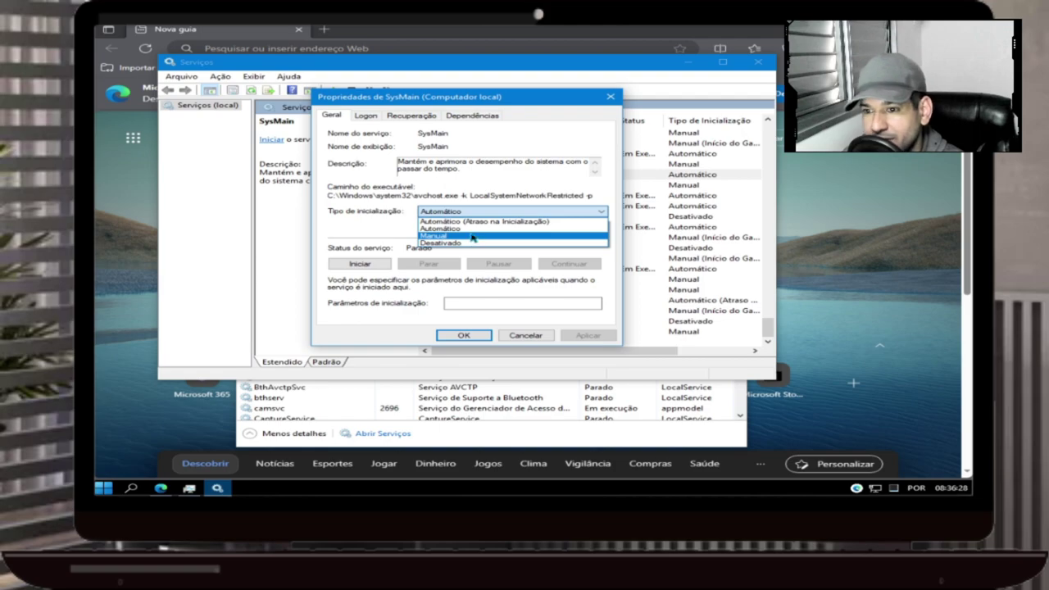
{"action": "left_click", "coordinate": [471, 243]}
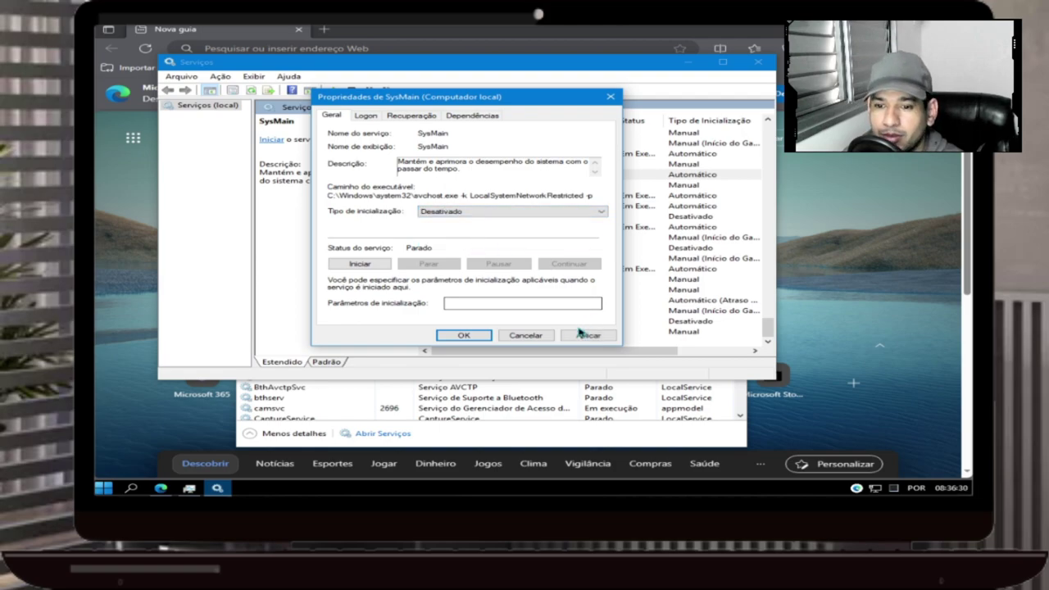
{"action": "left_click", "coordinate": [582, 335]}
{"action": "left_click", "coordinate": [463, 336]}
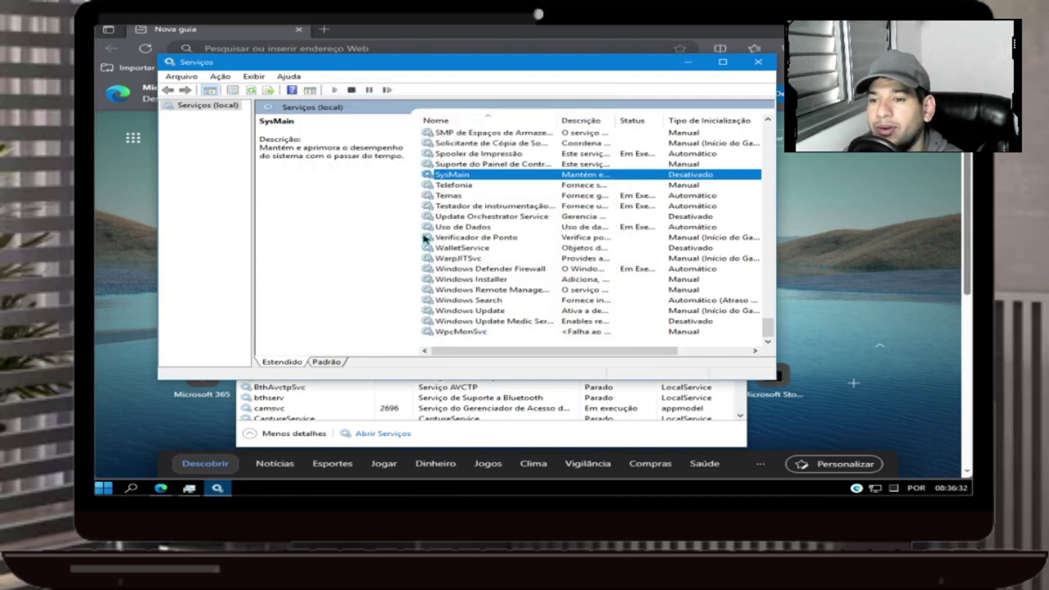
{"action": "left_click", "coordinate": [758, 62]}
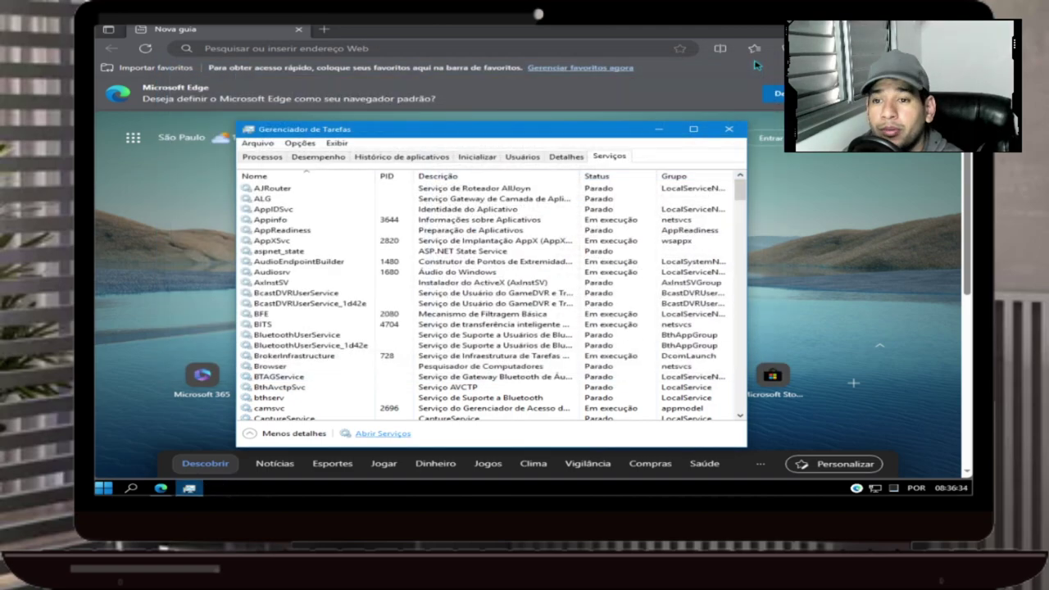
Step: In Task Manager's process list, expand and end the Microsoft Edge processes, and end the Cortana process
{"action": "left_click", "coordinate": [264, 157]}
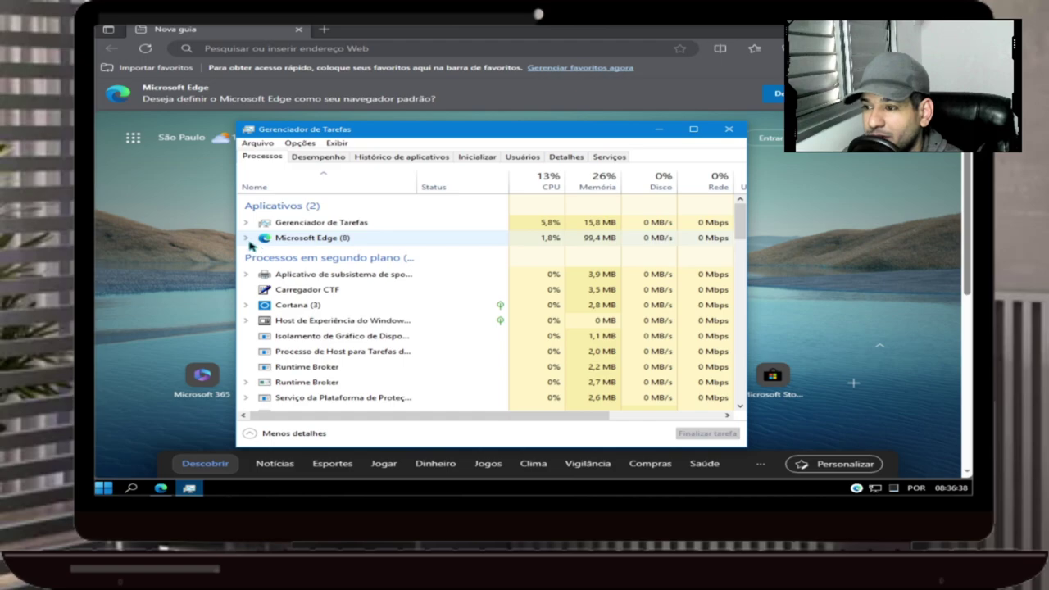
{"action": "left_click", "coordinate": [249, 243]}
{"action": "left_click", "coordinate": [247, 239]}
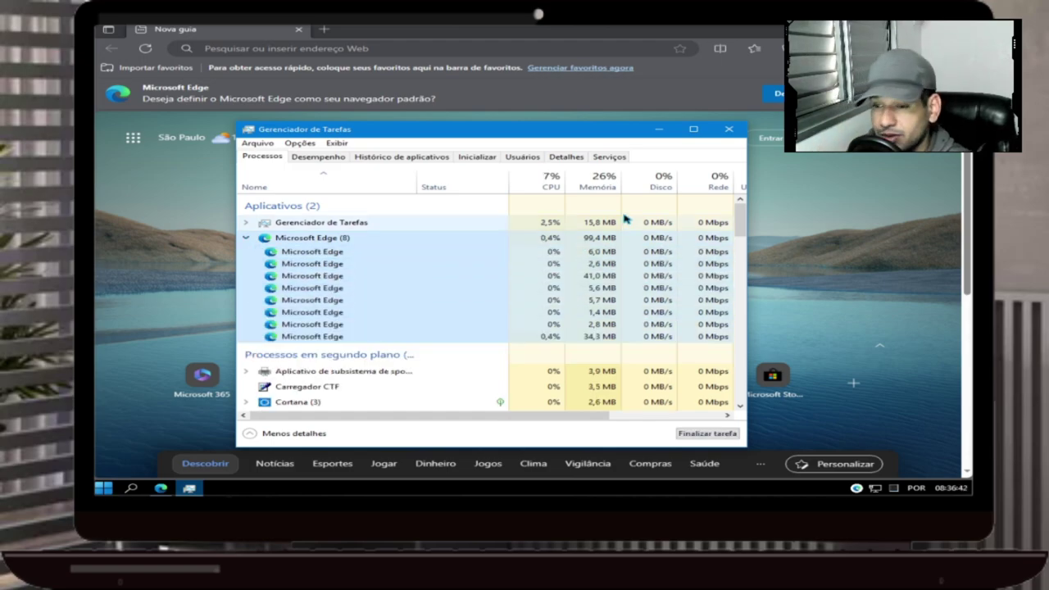
{"action": "key", "text": "Delete"}
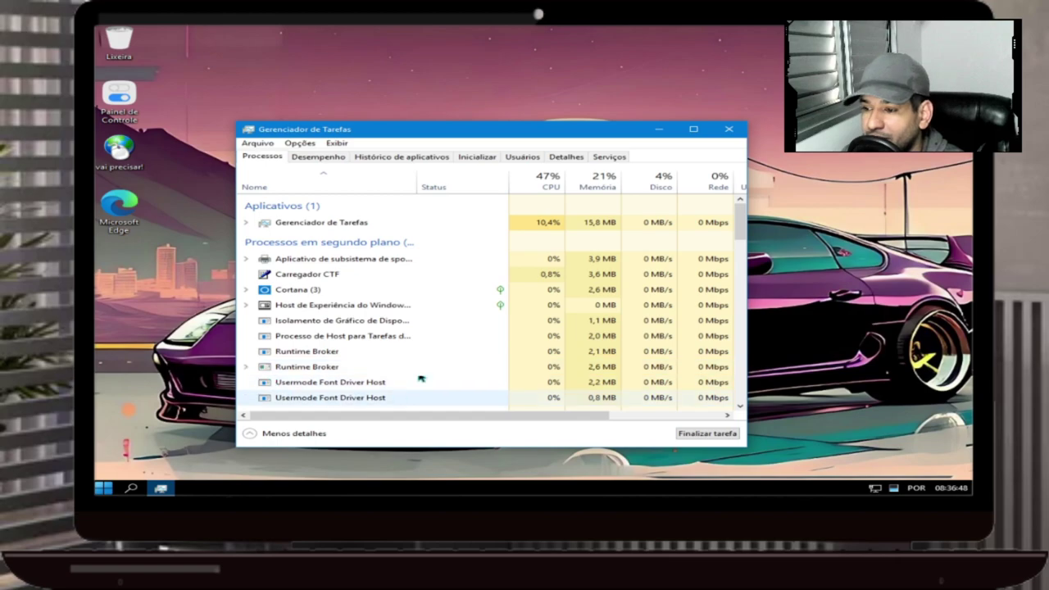
{"action": "mouse_move", "coordinate": [740, 233]}
{"action": "left_mouse_down"}
{"action": "mouse_move", "coordinate": [734, 357]}
{"action": "mouse_move", "coordinate": [735, 238]}
{"action": "left_mouse_up"}
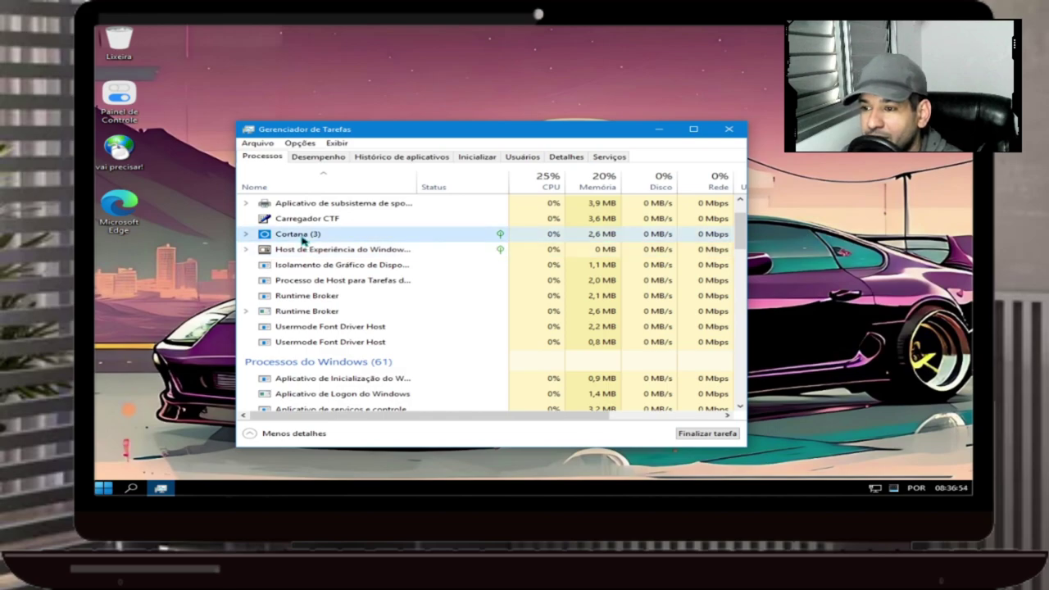
{"action": "left_click", "coordinate": [698, 435]}
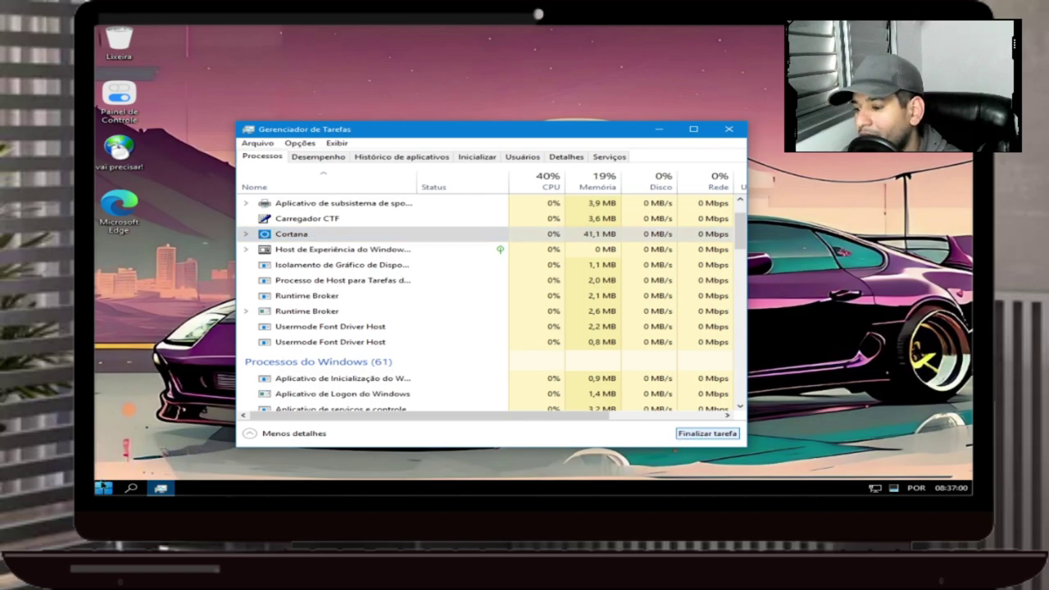
Step: Open the Start menu, examine the Todos os Programas list and its submenus, and close Task Manager
{"action": "left_click", "coordinate": [103, 488]}
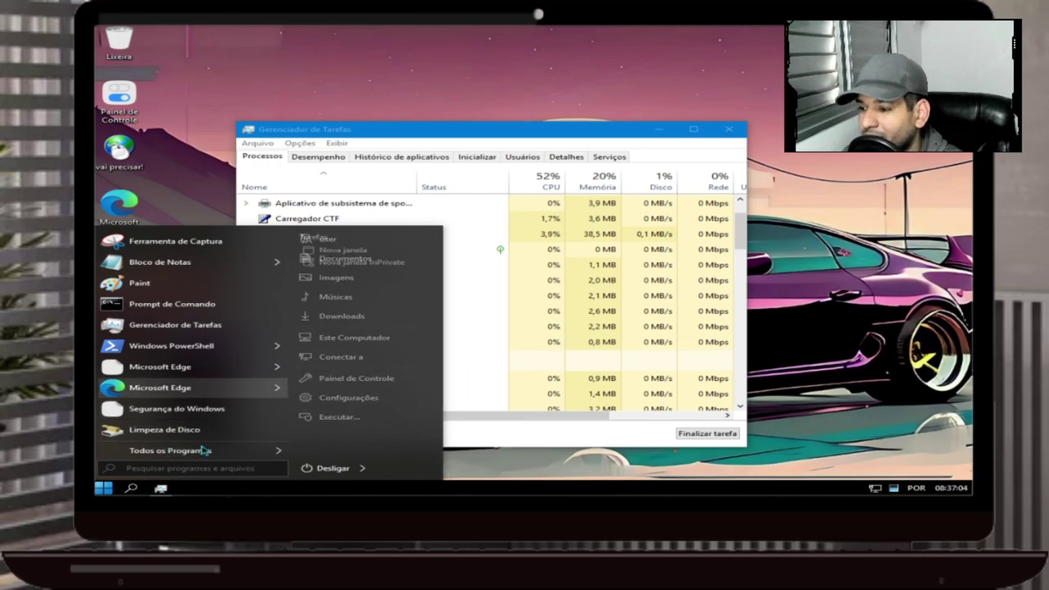
{"action": "left_click", "coordinate": [105, 488]}
{"action": "left_click", "coordinate": [104, 488]}
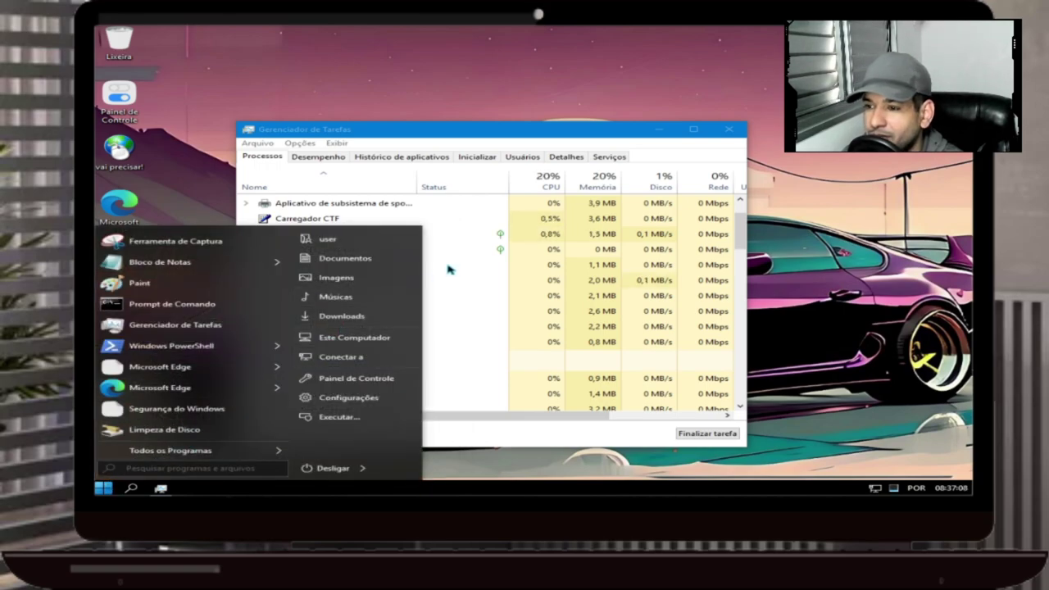
{"action": "left_click", "coordinate": [210, 453]}
{"action": "left_click", "coordinate": [210, 453]}
{"action": "left_click", "coordinate": [209, 453]}
{"action": "left_click", "coordinate": [209, 453]}
{"action": "left_click", "coordinate": [209, 453]}
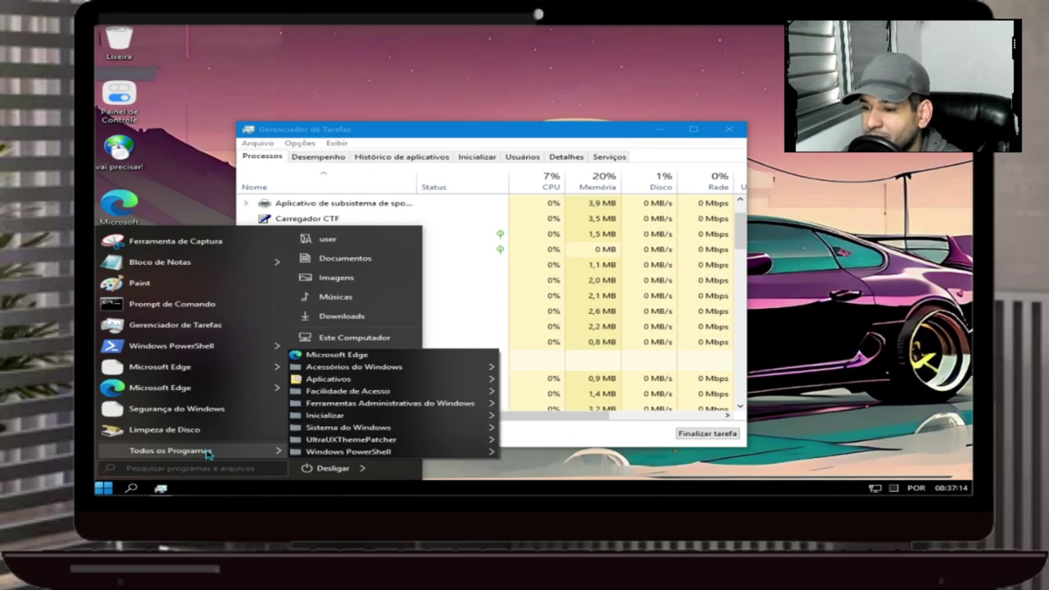
{"action": "left_click", "coordinate": [209, 454]}
{"action": "left_click", "coordinate": [209, 453]}
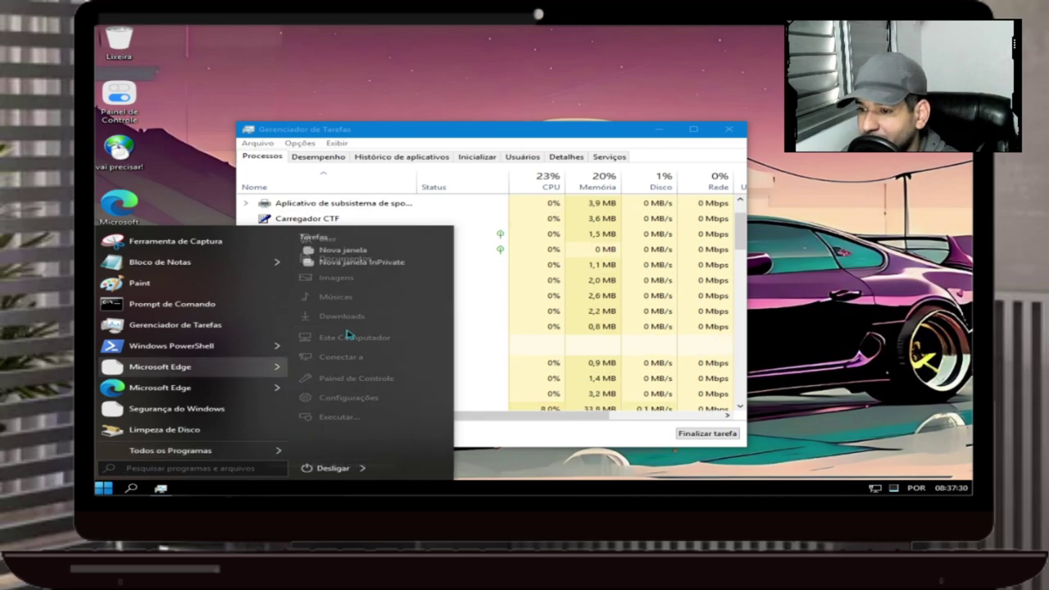
{"action": "left_click", "coordinate": [451, 146]}
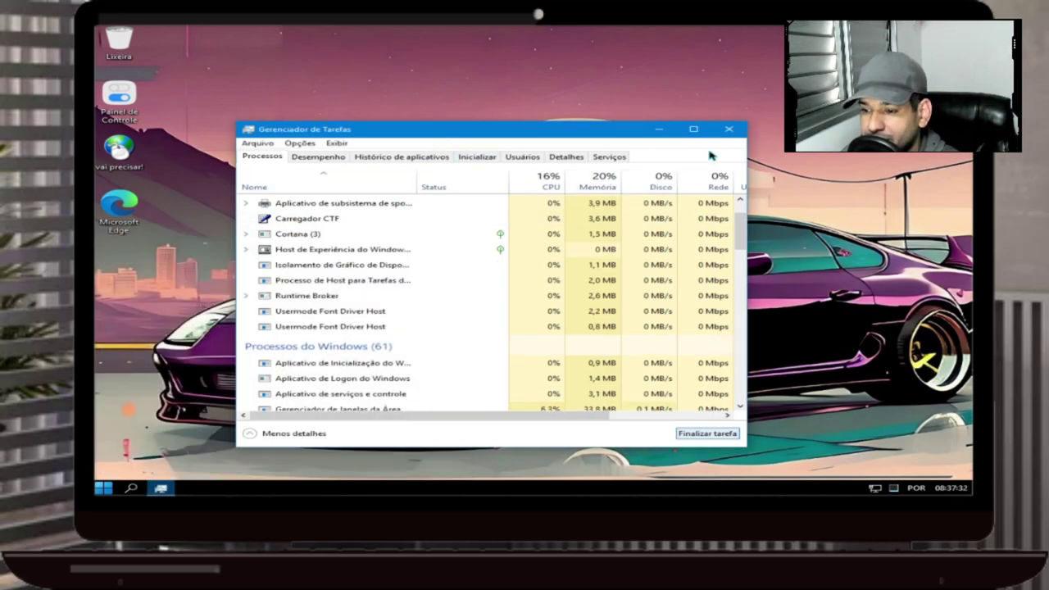
{"action": "left_click", "coordinate": [729, 129]}
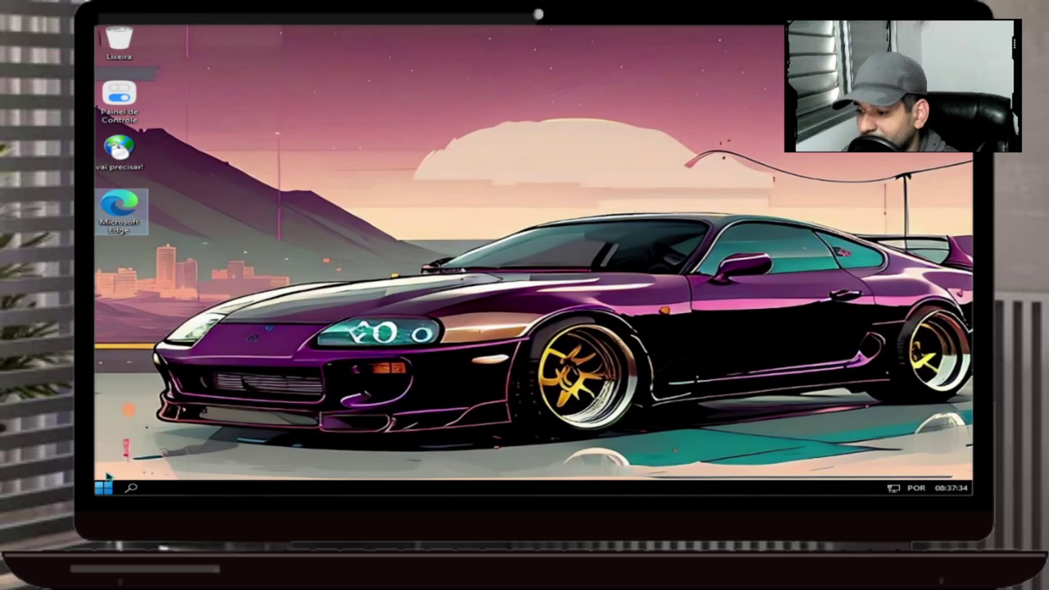
Step: Check the recent files of Bloco de Notas in the Start menu and close the menu
{"action": "left_click", "coordinate": [105, 490]}
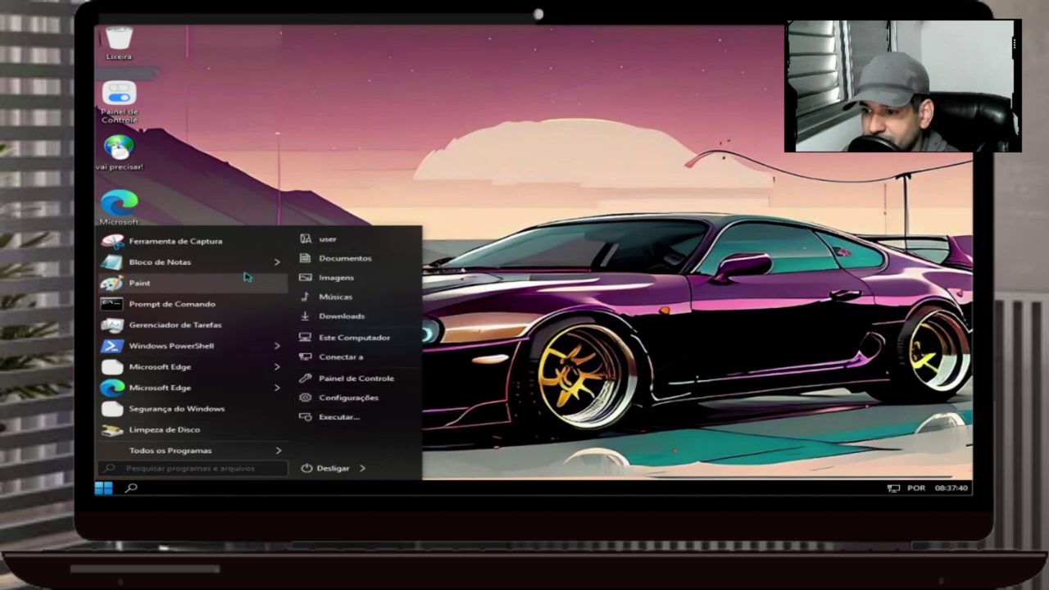
{"action": "mouse_move", "coordinate": [277, 261]}
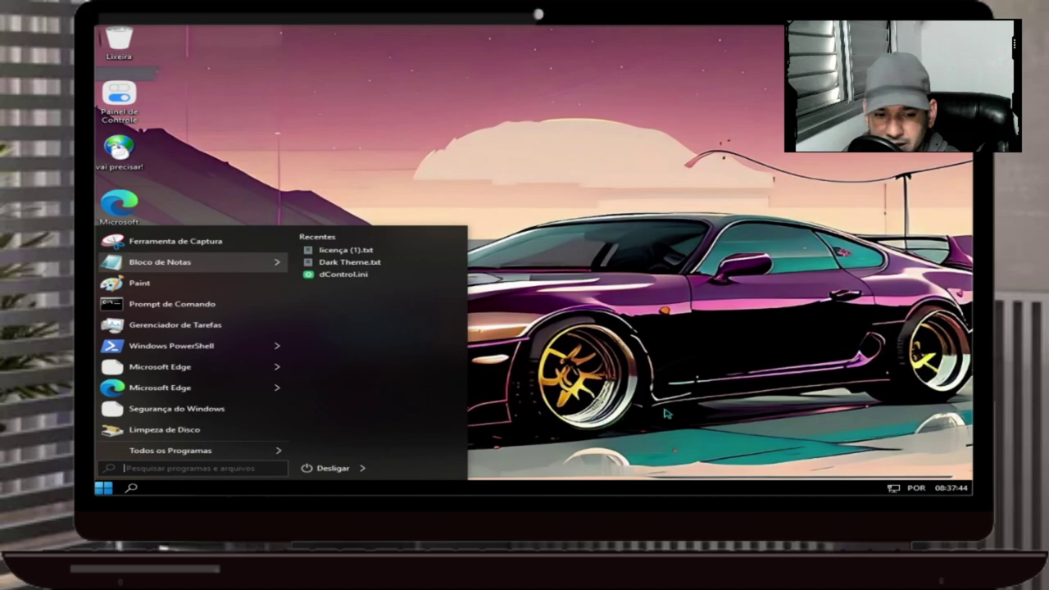
{"action": "left_click", "coordinate": [730, 354]}
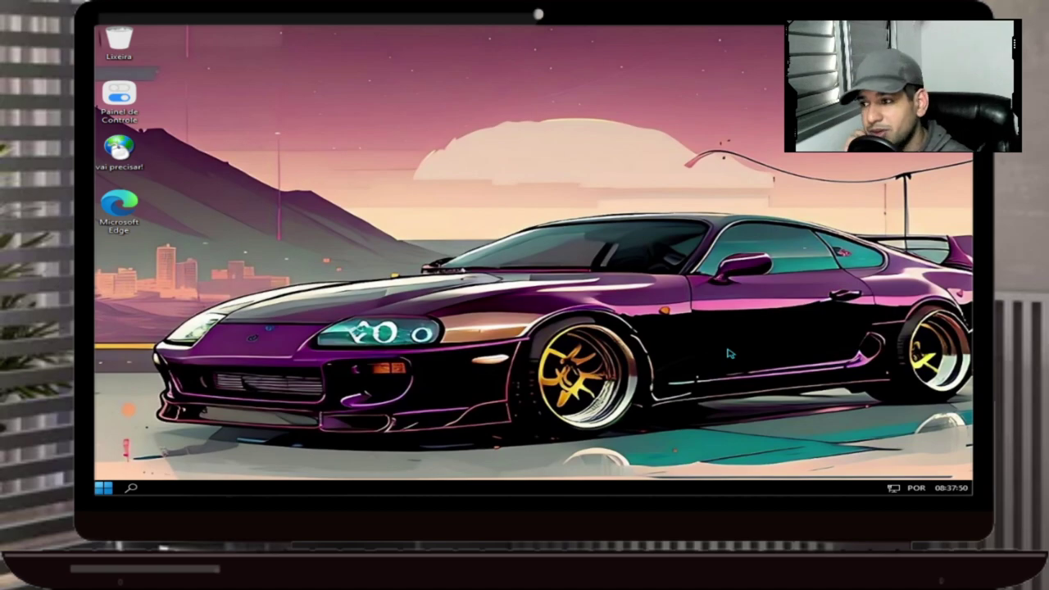
Step: Open the vai precisar! folder on the desktop and select OldClassicCalc.exe
{"action": "double_click", "coordinate": [121, 164]}
{"action": "left_click", "coordinate": [271, 101]}
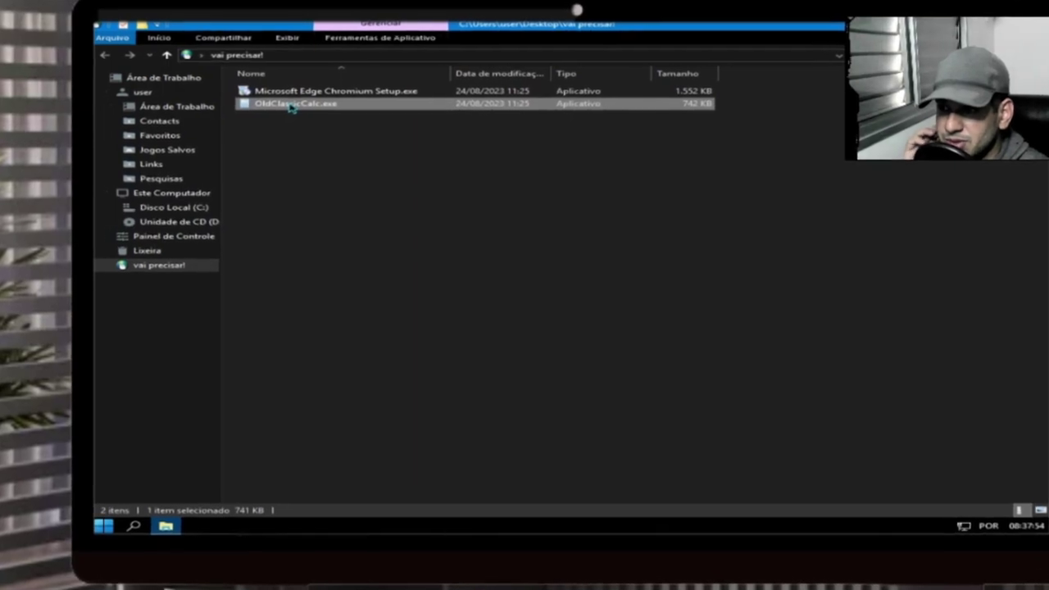